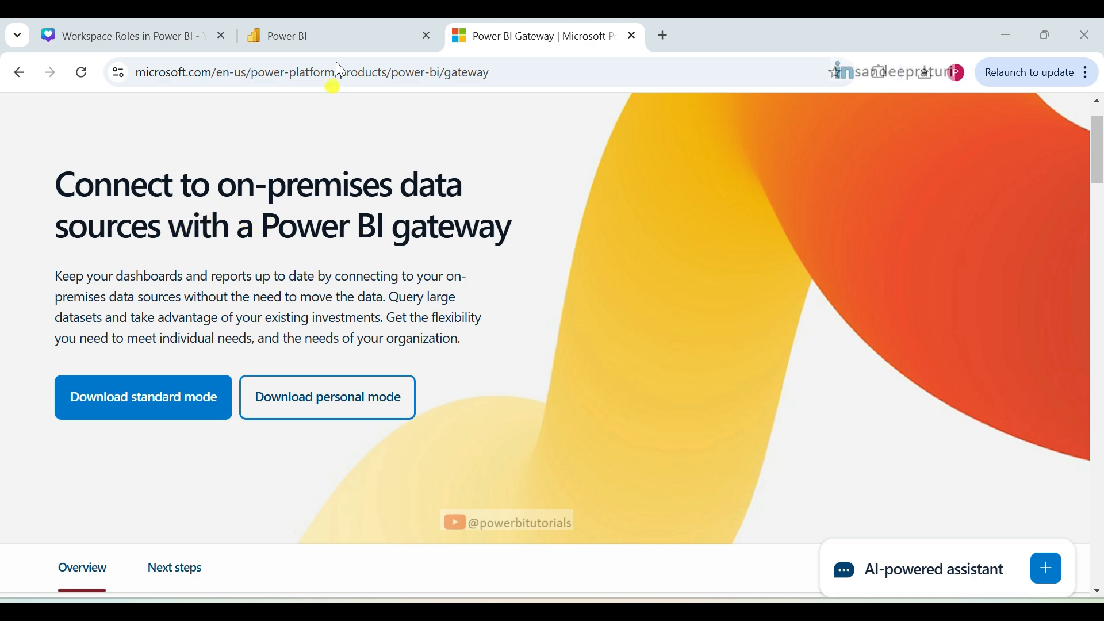
Switch to SQL Server Management Studio and review the PBIDemo database and the GlobalSuperstore table used in the query
left_click(345, 34)
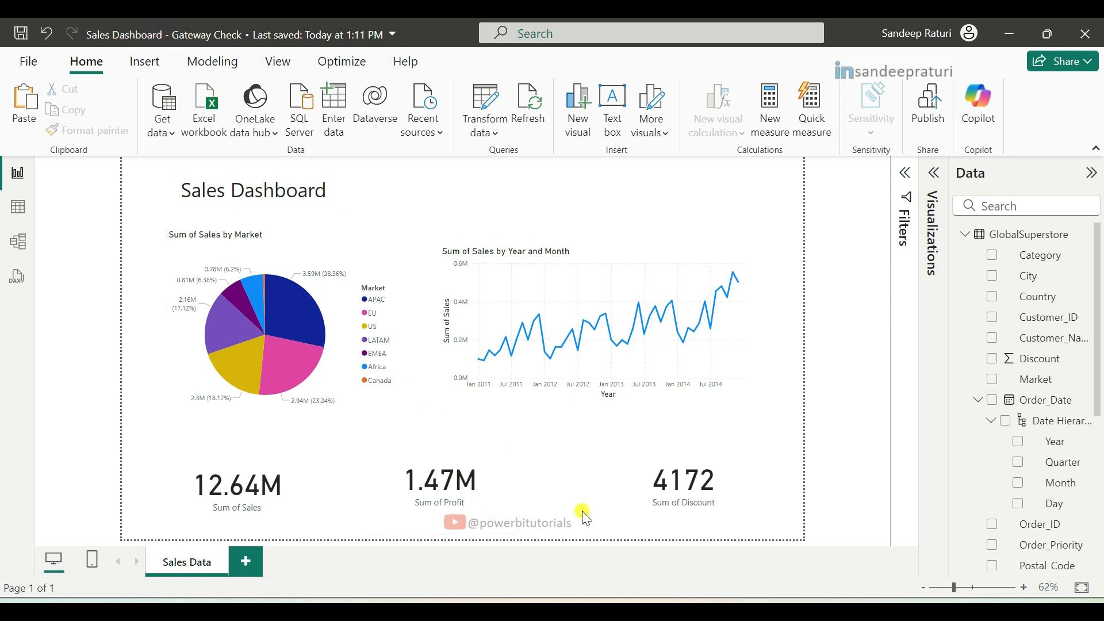
left_click(535, 610)
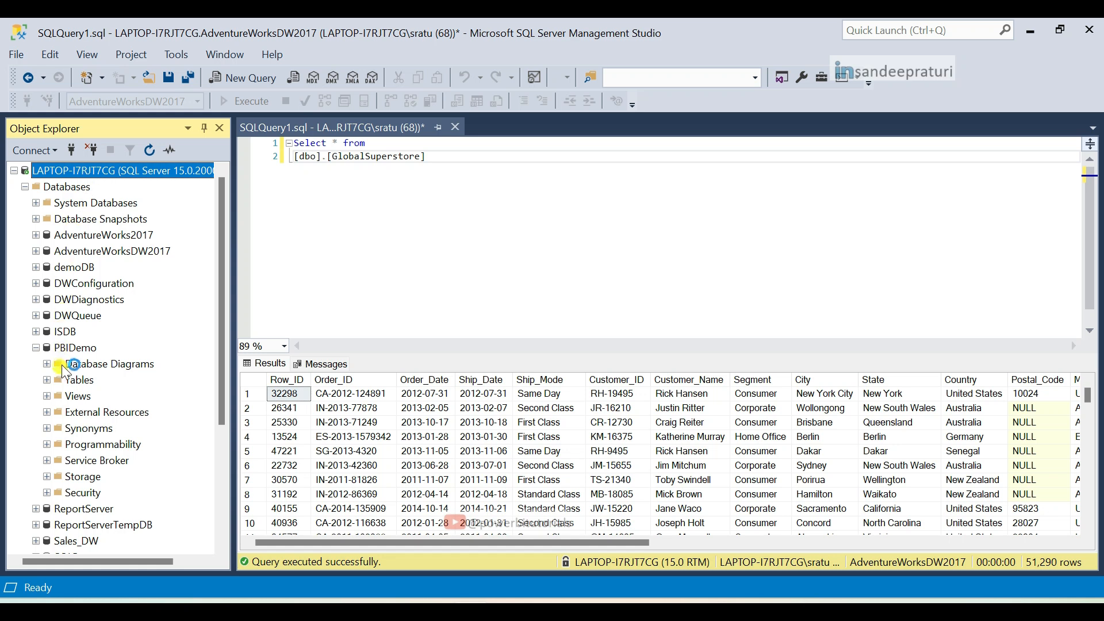
left_click(75, 348)
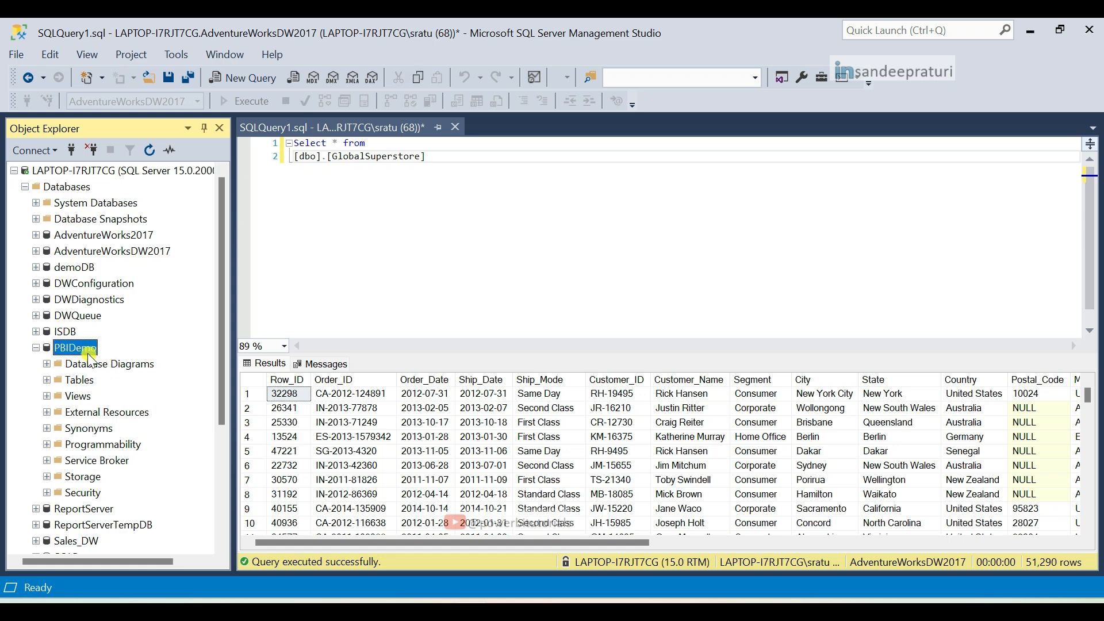
left_click(369, 187)
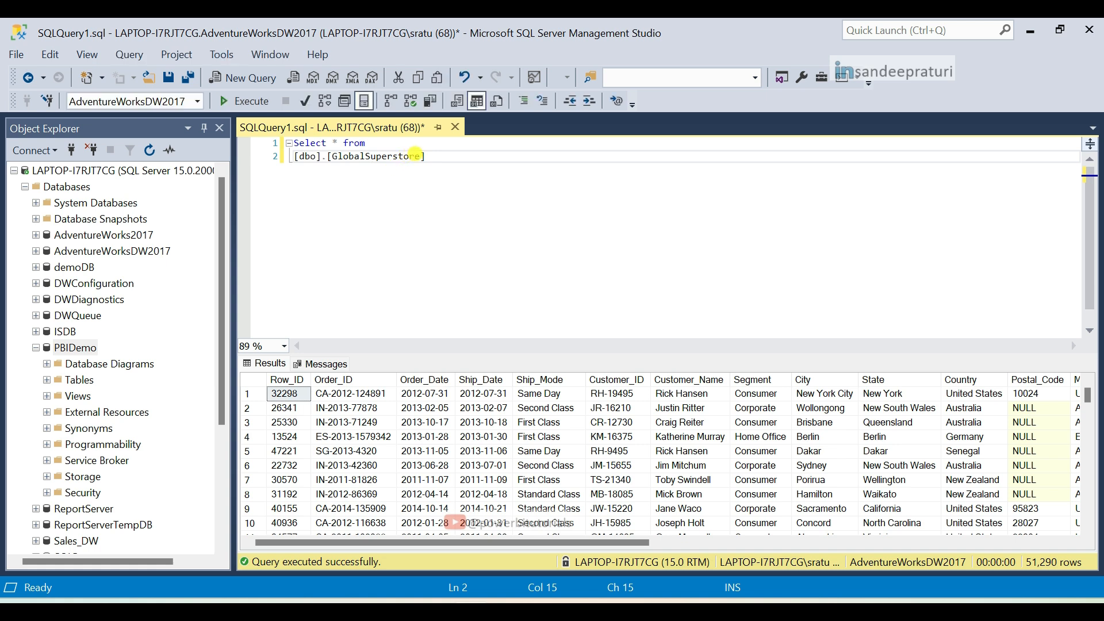
left_click(418, 157)
left_click_drag(418, 157, 339, 157)
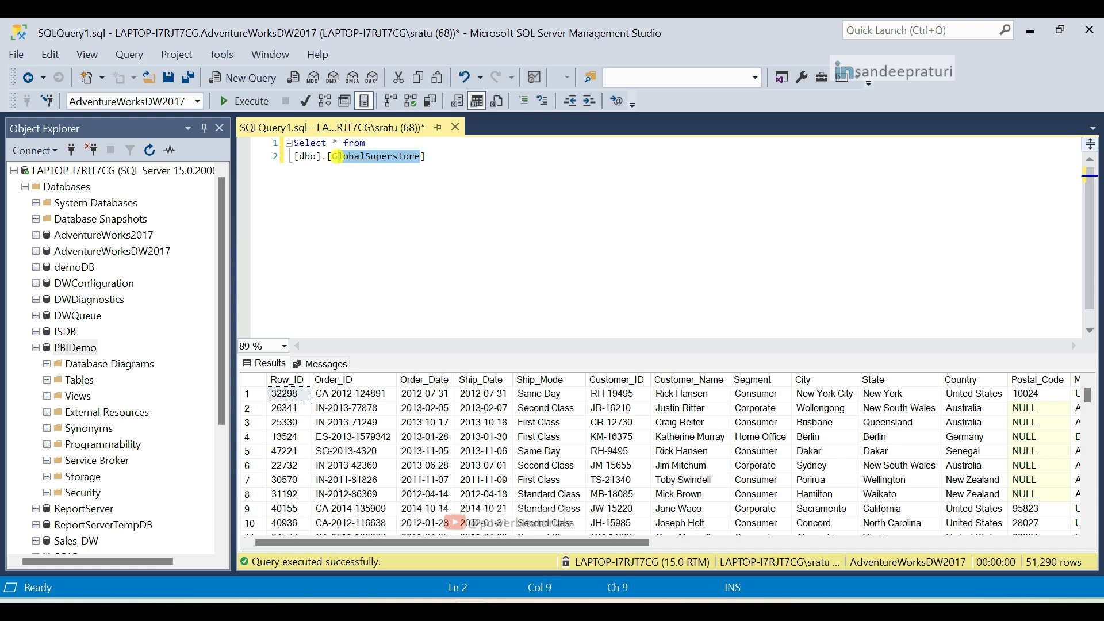
Check the GlobalSuperstore table in Power BI Desktop and view the published Sales Dashboard - Gateway Check report in the Power BI service
left_click(659, 596)
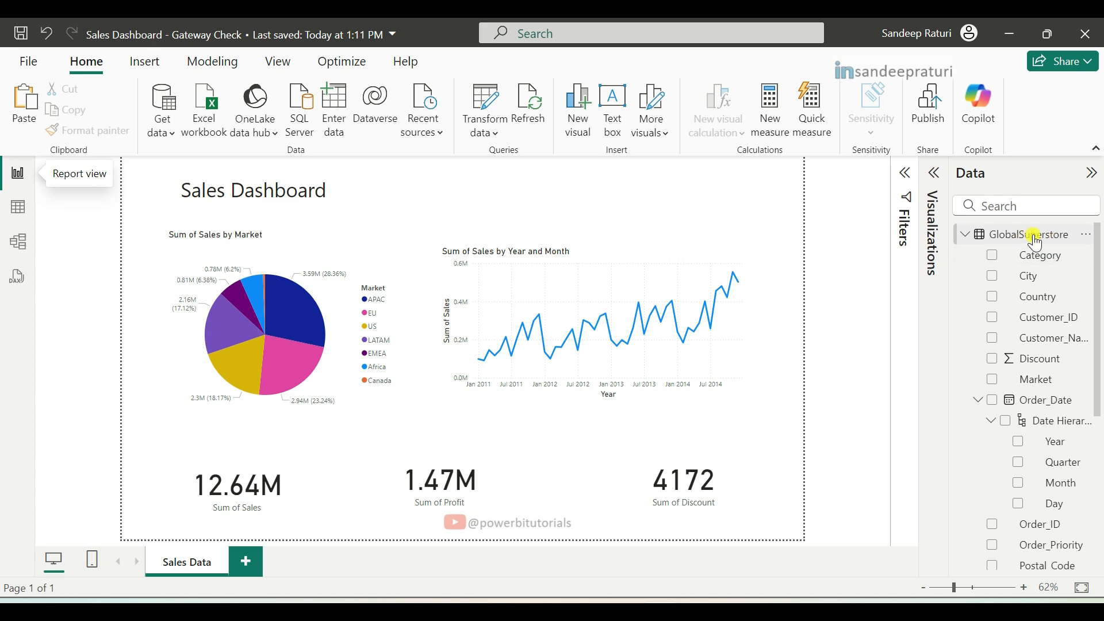
mouse_move(1037, 241)
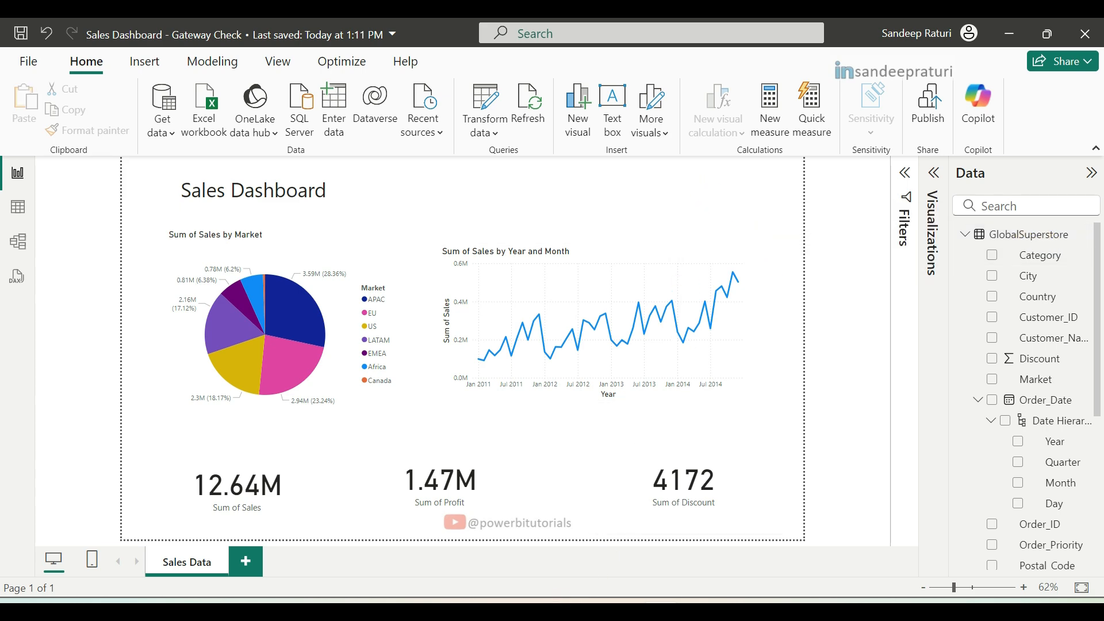
left_click(580, 598)
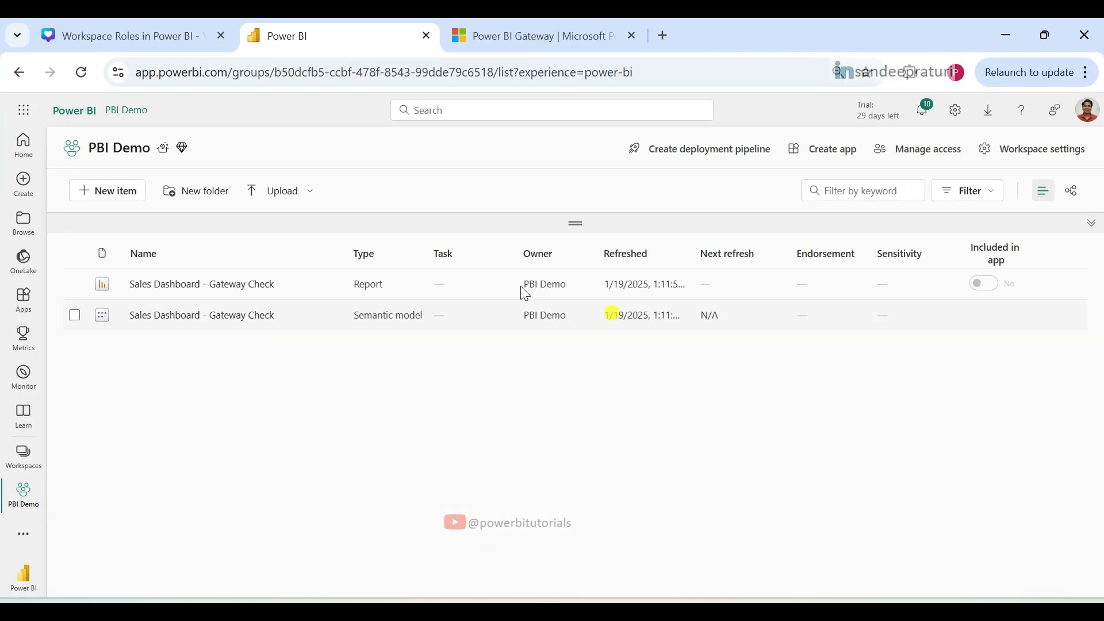
left_click(187, 287)
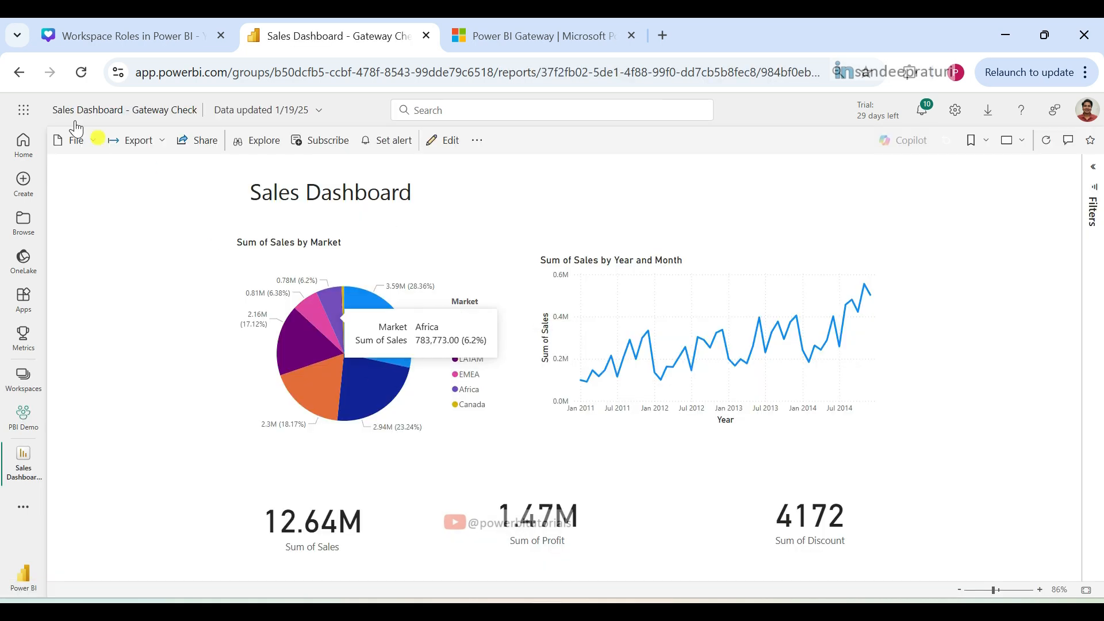
left_click(20, 73)
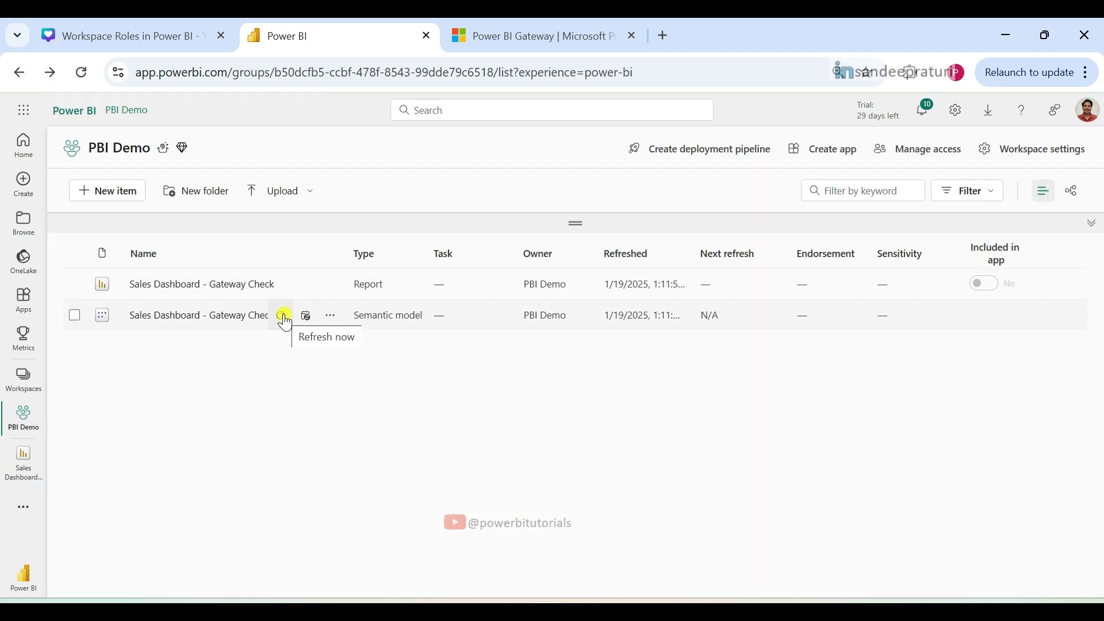
Try to refresh the Sales Dashboard - Gateway Check semantic model and dismiss the refresh details
left_click(284, 317)
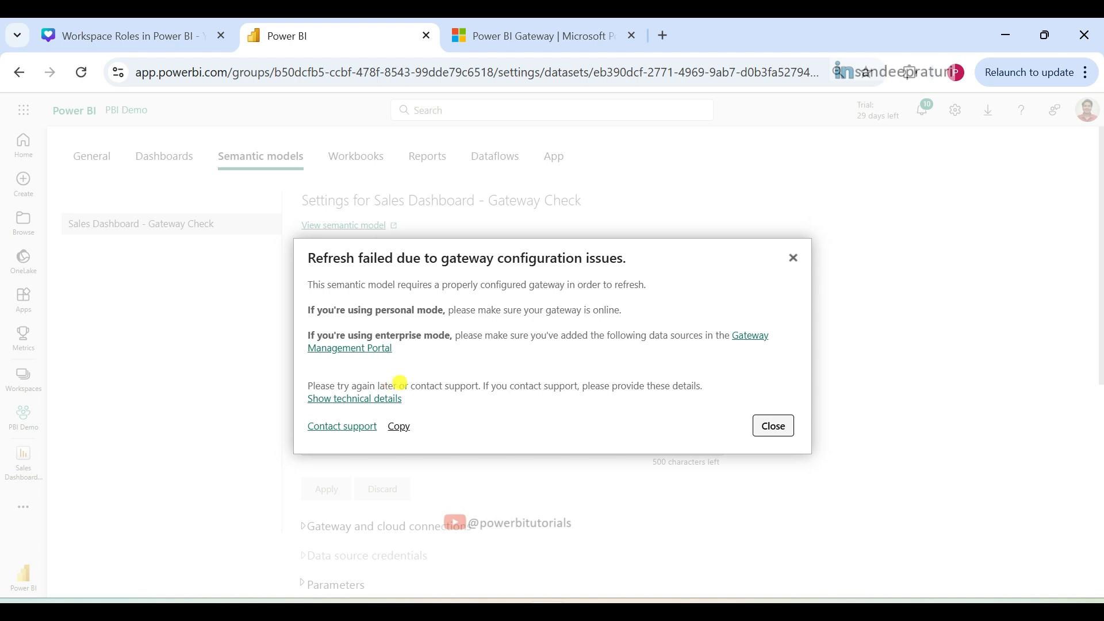
left_click(774, 426)
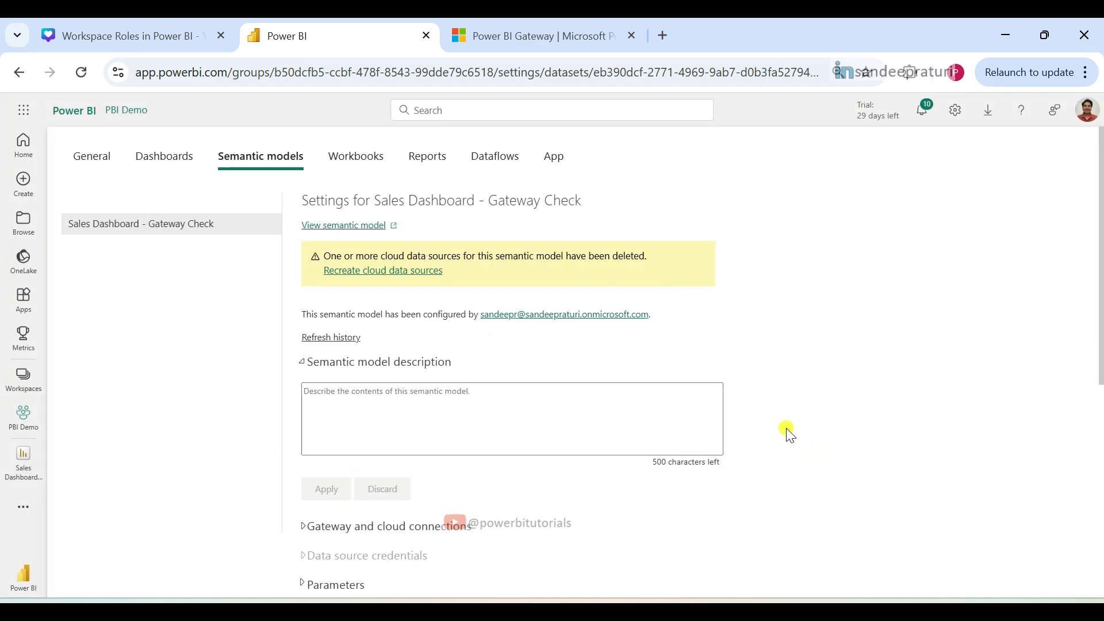
Examine the semantic model's Gateway and cloud connections and Refresh settings for an available data gateway
scroll(683, 367, "down", 5)
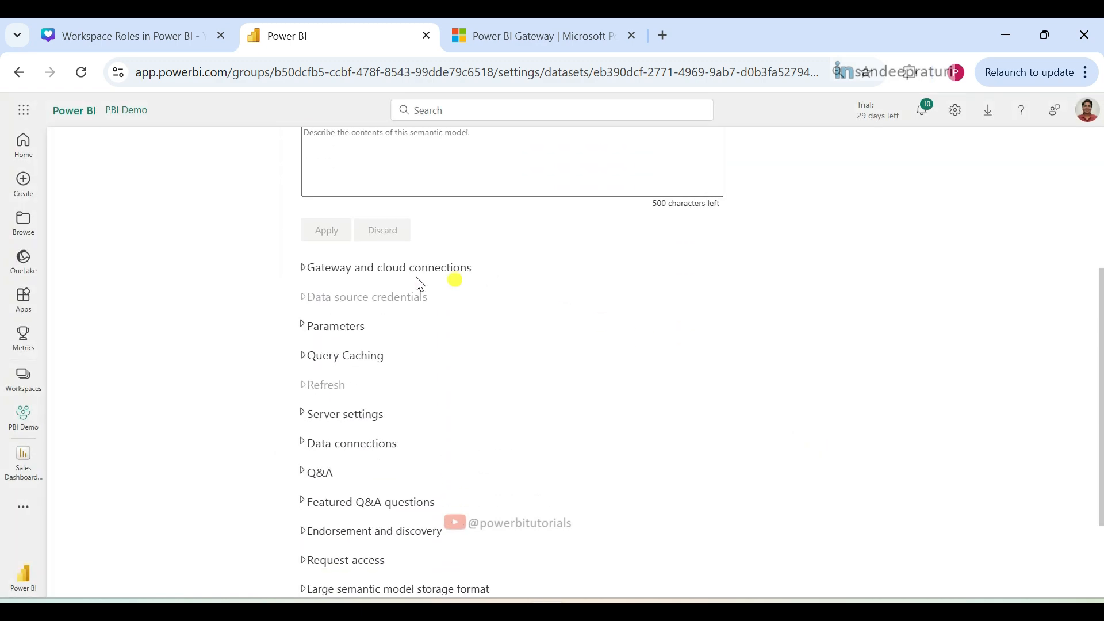
left_click(309, 278)
scroll(541, 383, "down", 1)
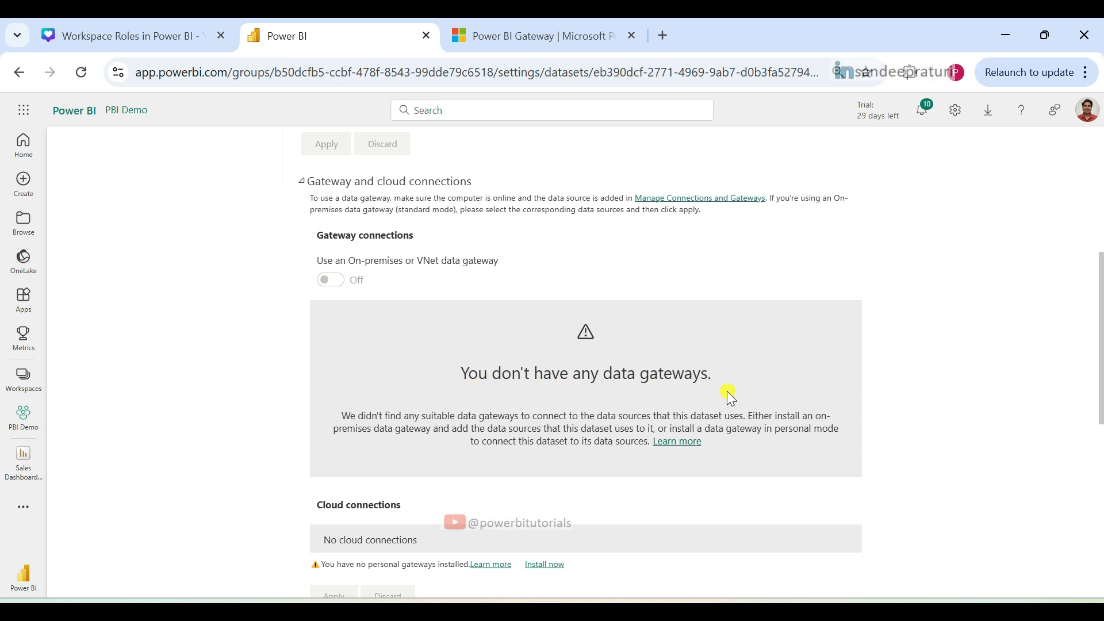
scroll(728, 396, "down", 3)
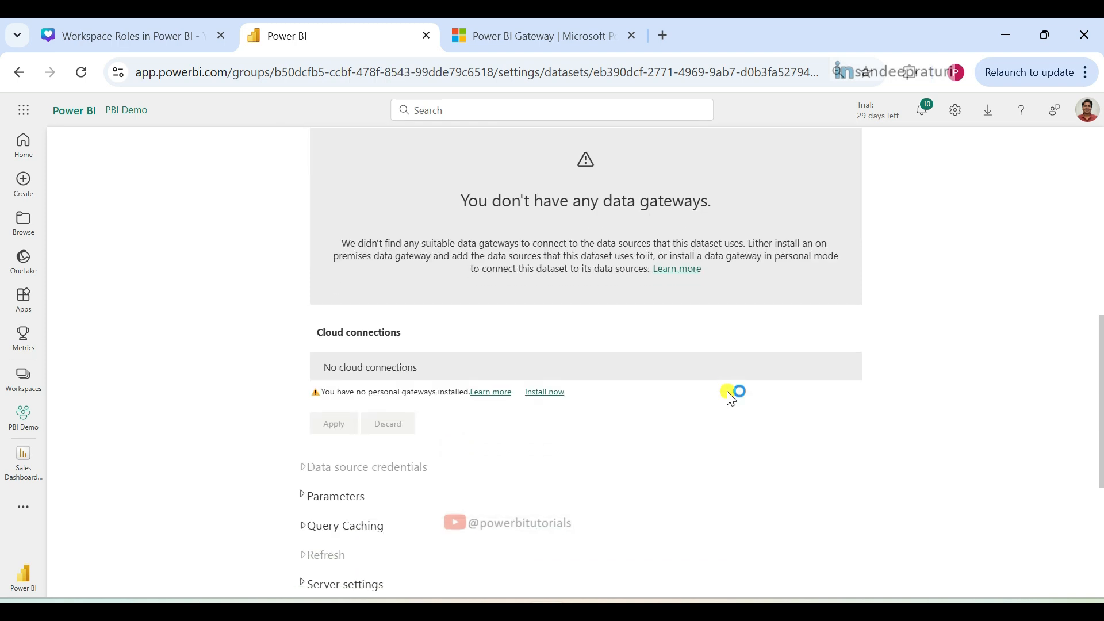
scroll(729, 394, "down", 3)
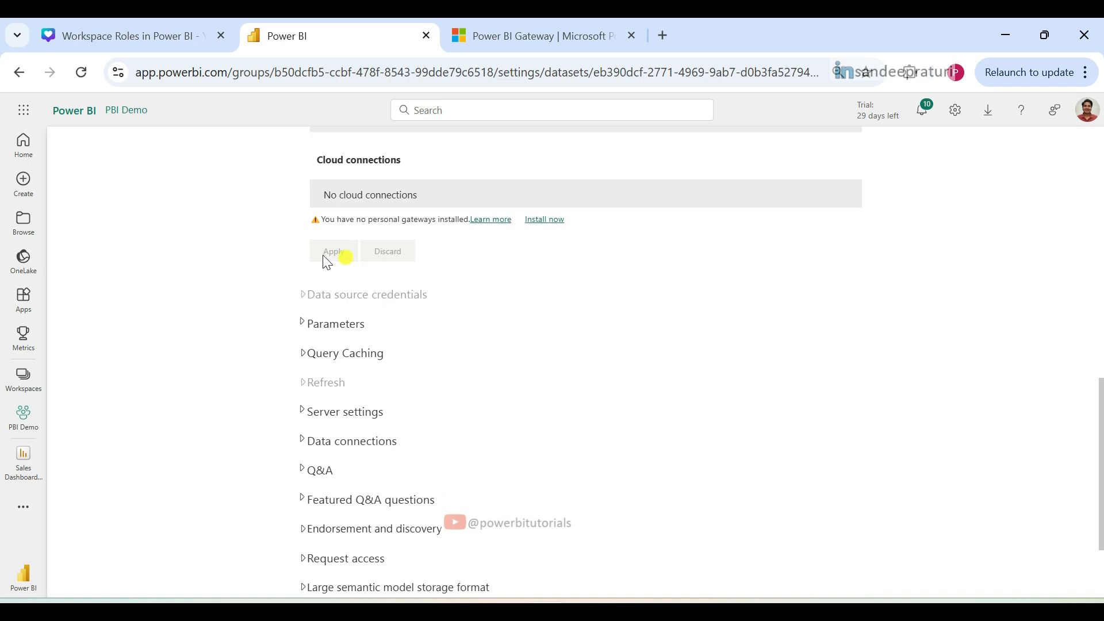
scroll(417, 301, "down", 2)
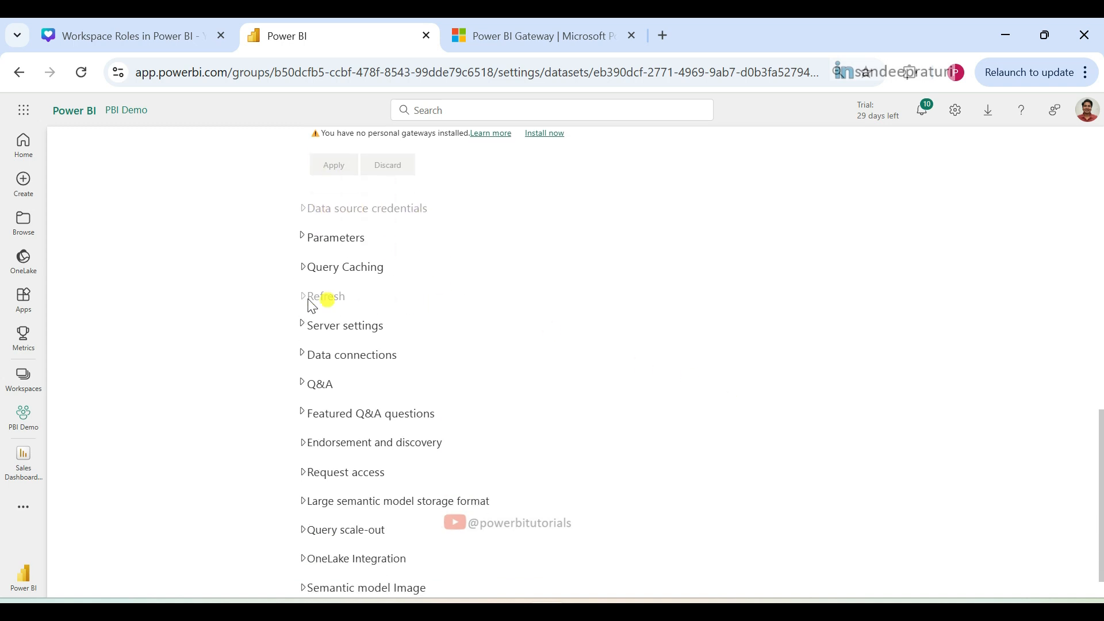
left_click(328, 300)
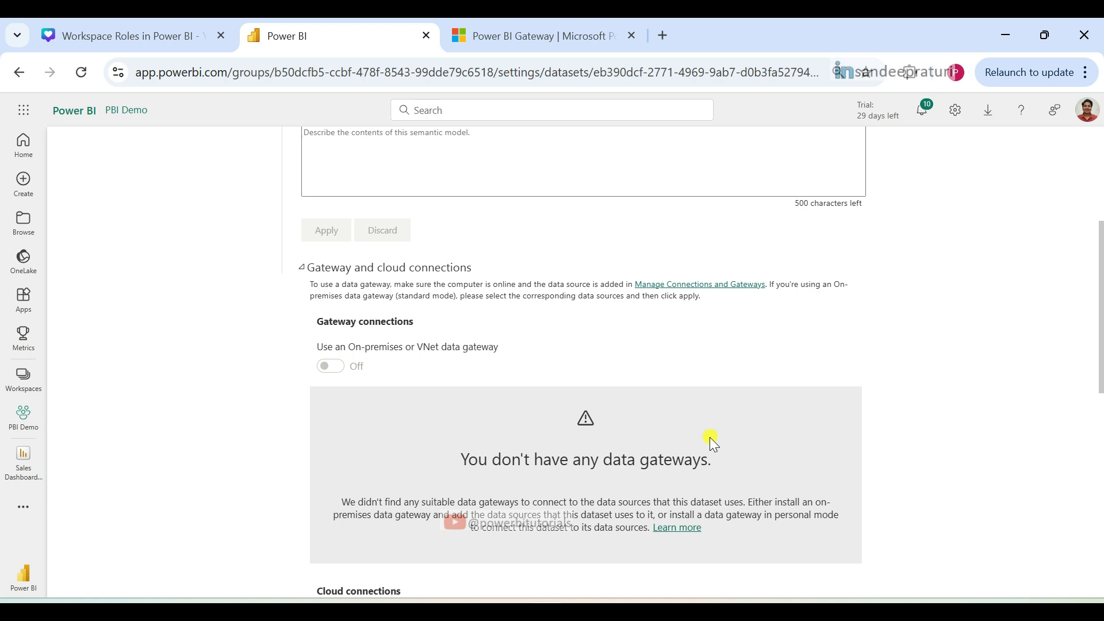
left_click(653, 291)
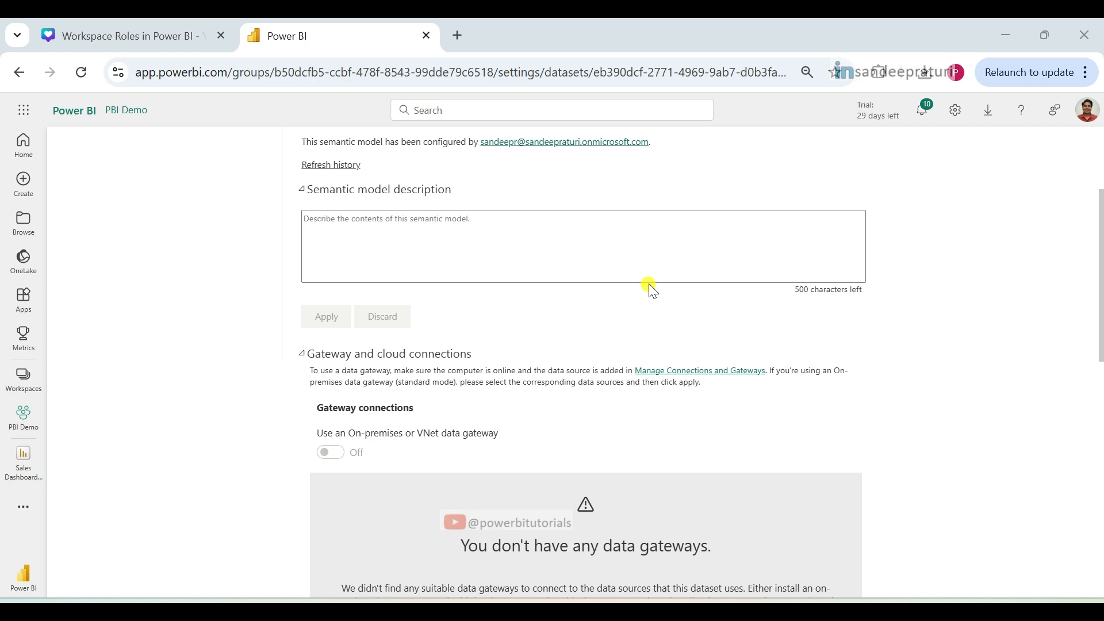
left_click(651, 286)
Open the Data Gateway download page and download the standard mode gateway installer
left_click(990, 112)
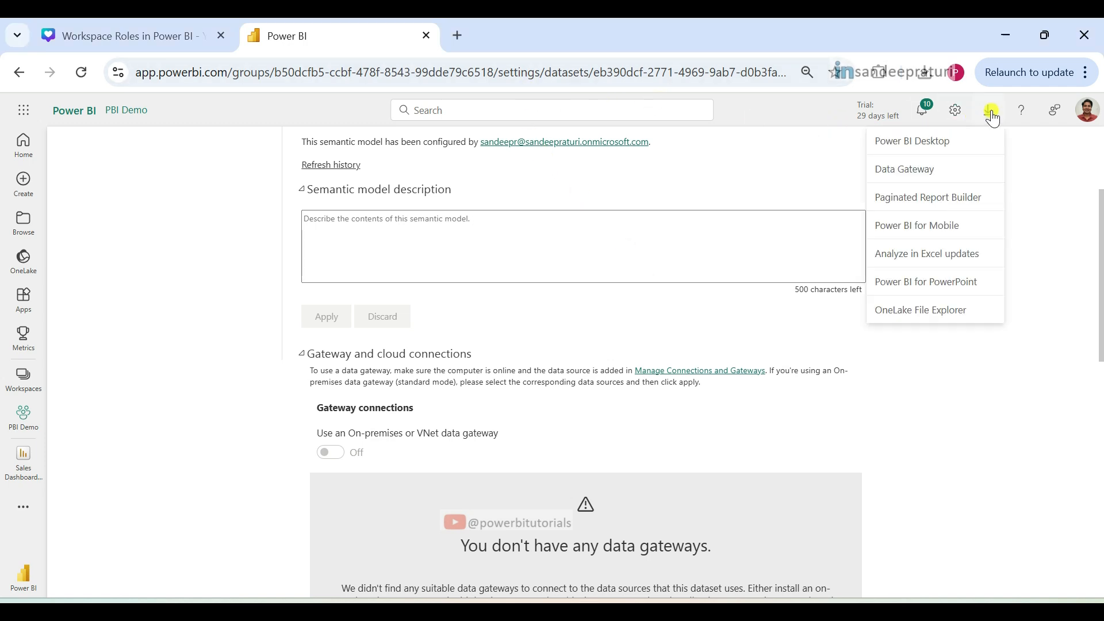
left_click(902, 172)
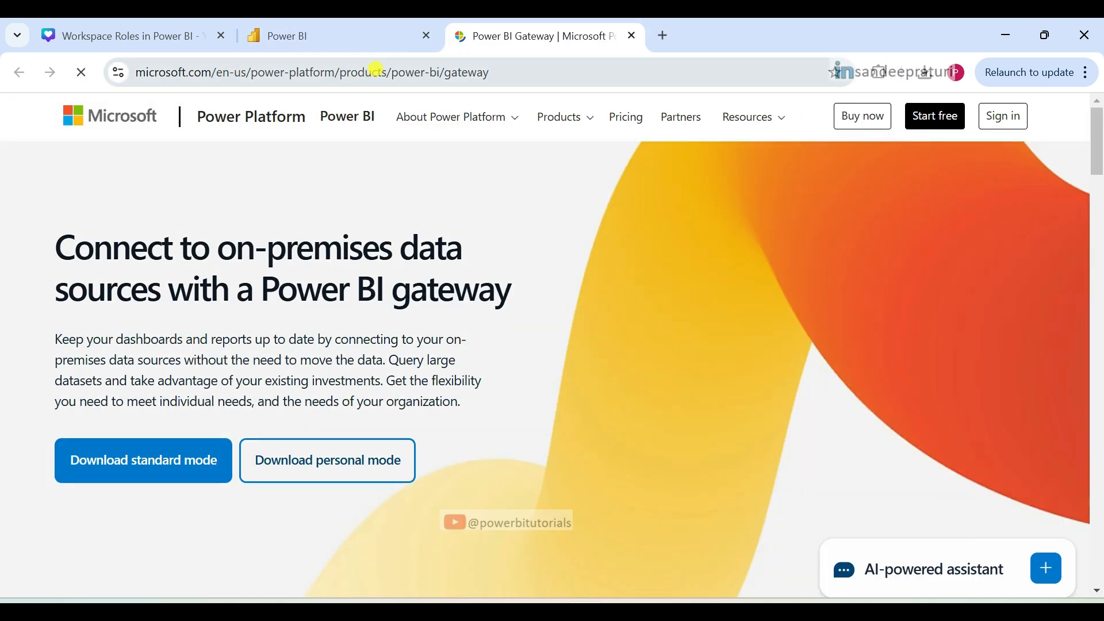
left_click(170, 476)
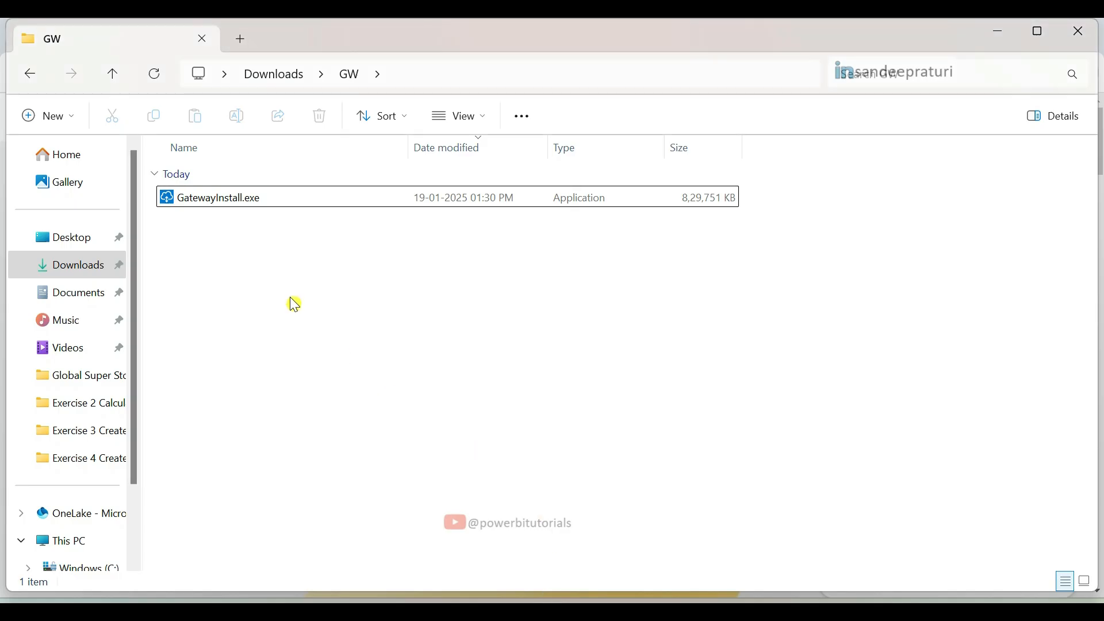
Run GatewayInstall.exe from the GW folder, accept the terms and install the on-premises data gateway to C:\Program Files\On-premises data gateway
double_click(282, 209)
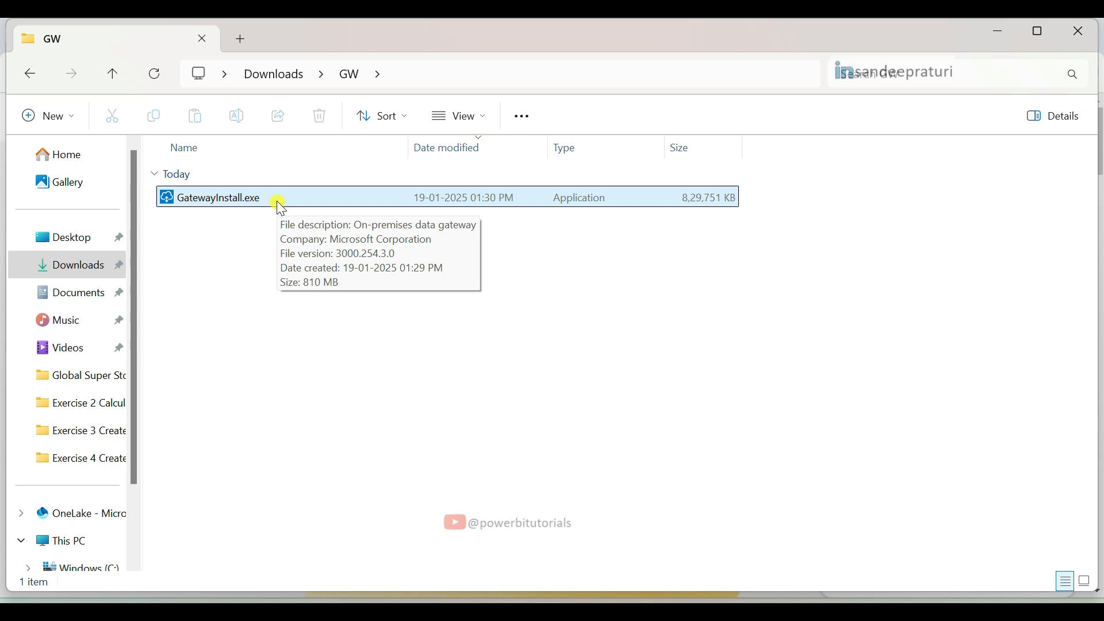
double_click(280, 207)
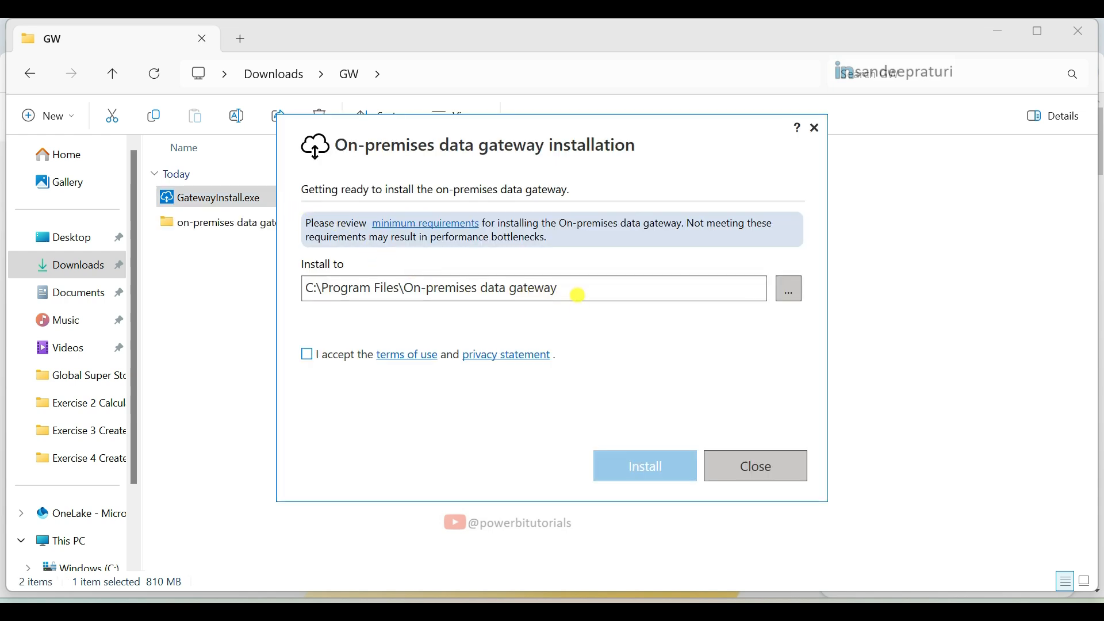
left_click(307, 356)
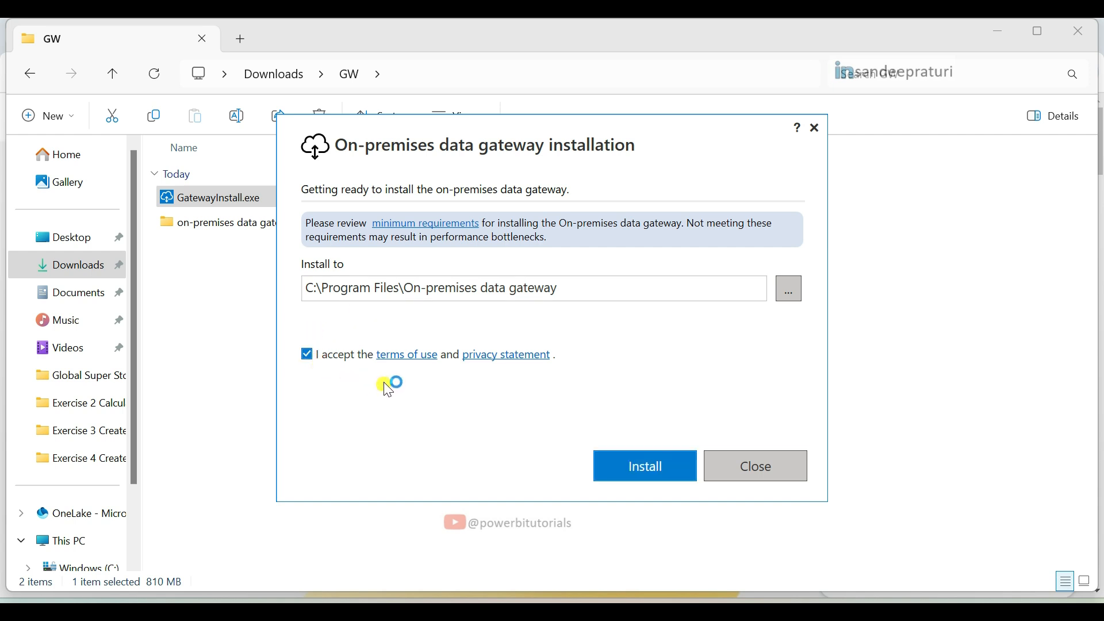
left_click(643, 473)
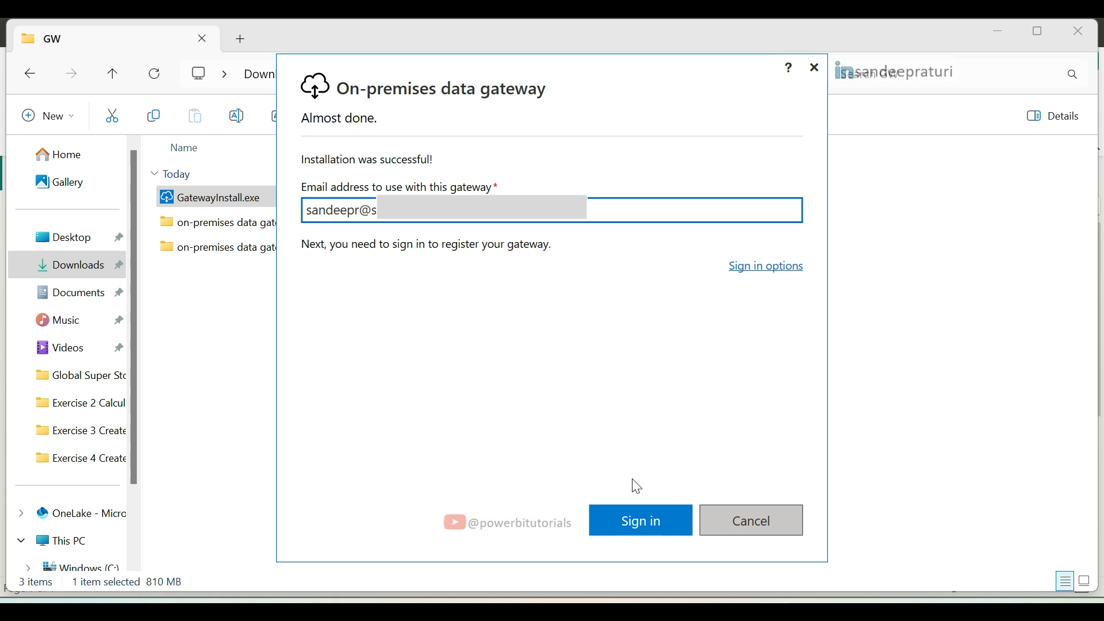
Sign in to the gateway with the work account and proceed with registering a new gateway on this computer
left_click(643, 520)
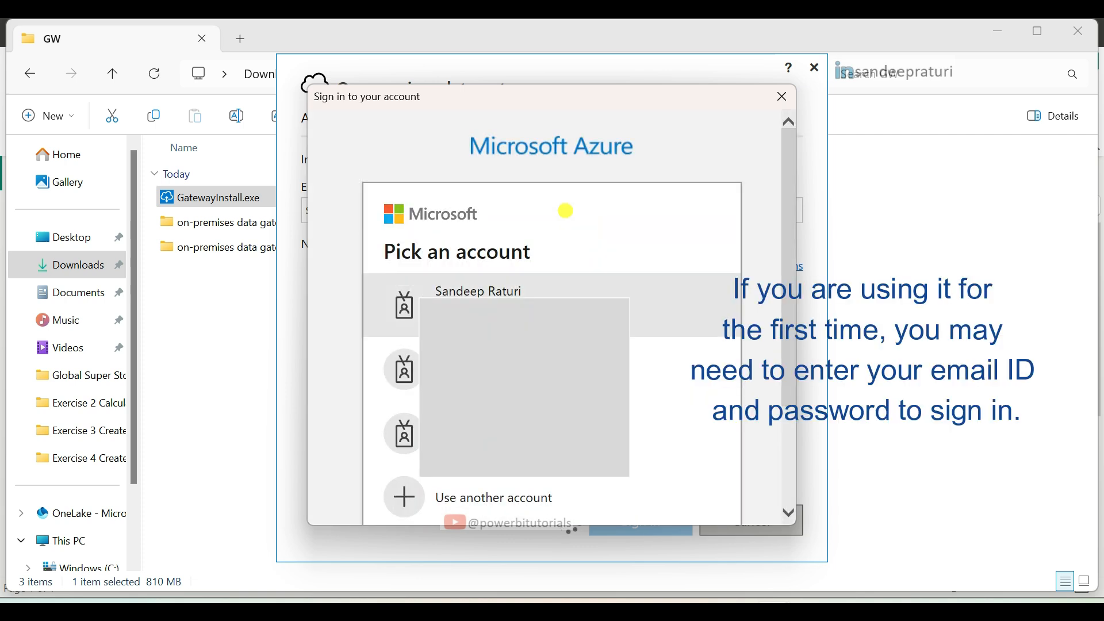
left_click(555, 299)
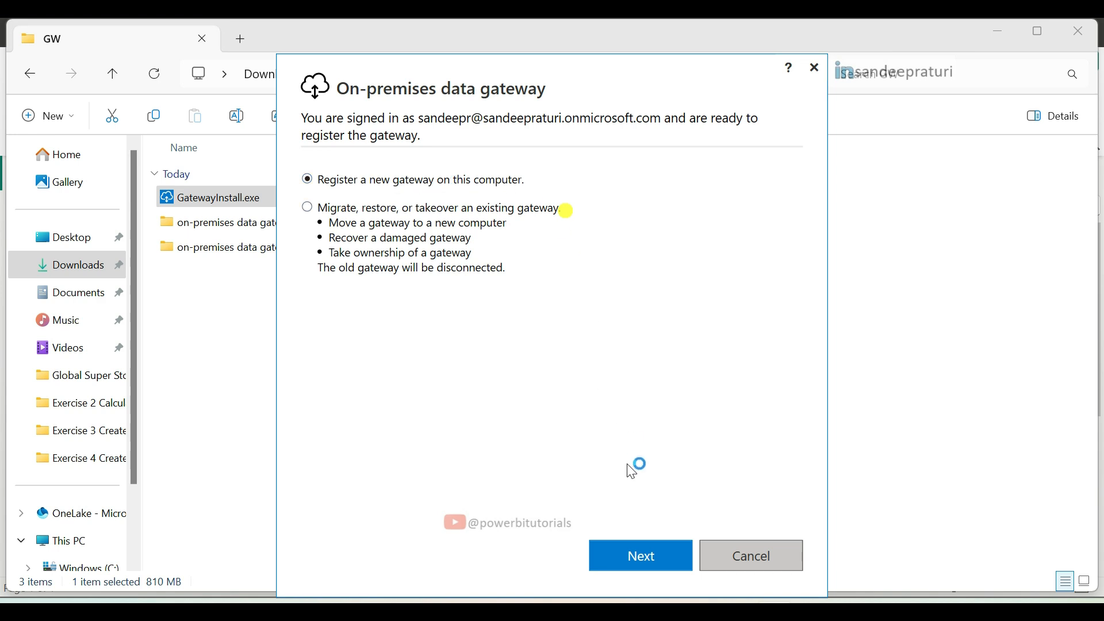
left_click(630, 558)
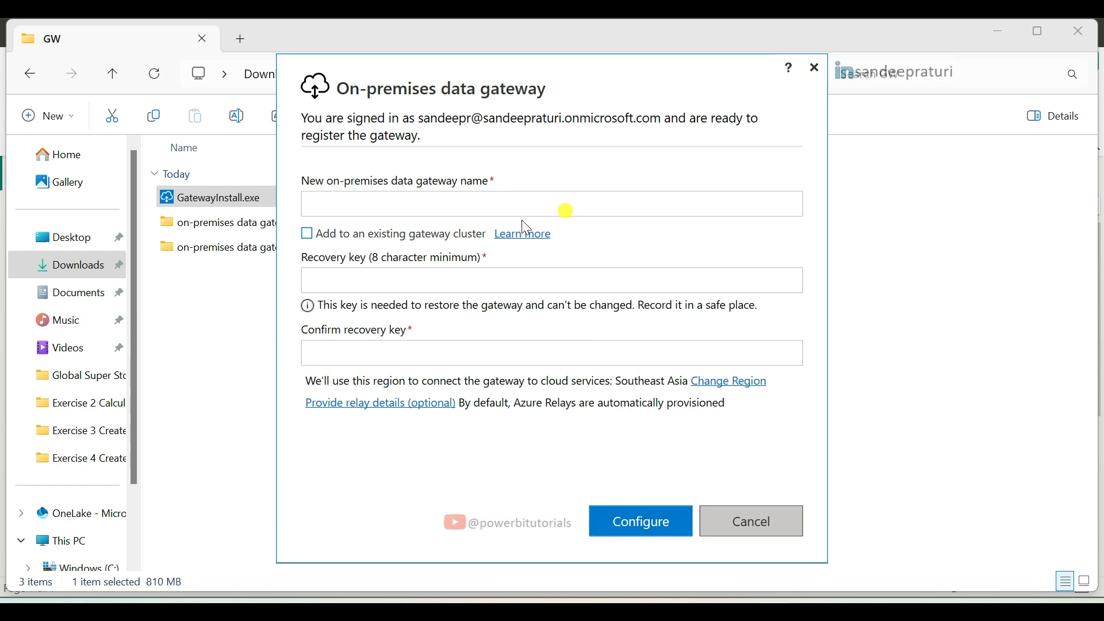
Configure the new gateway with the name SQL GW and a confirmed recovery key, and close the gateway setup
left_click(411, 206)
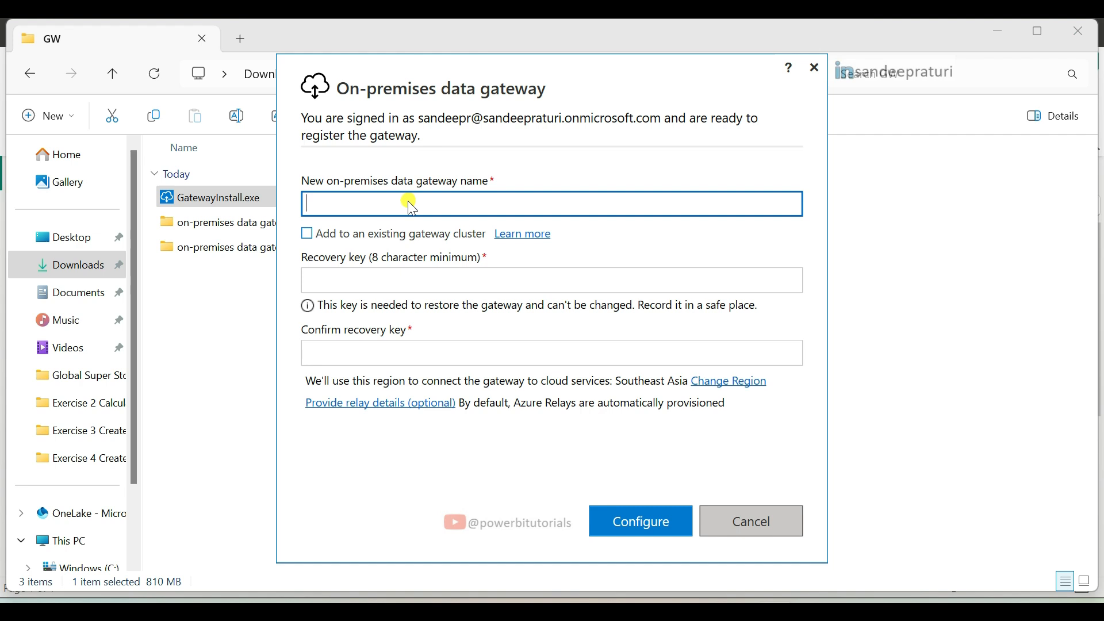
type("SQL GW")
left_click(350, 282)
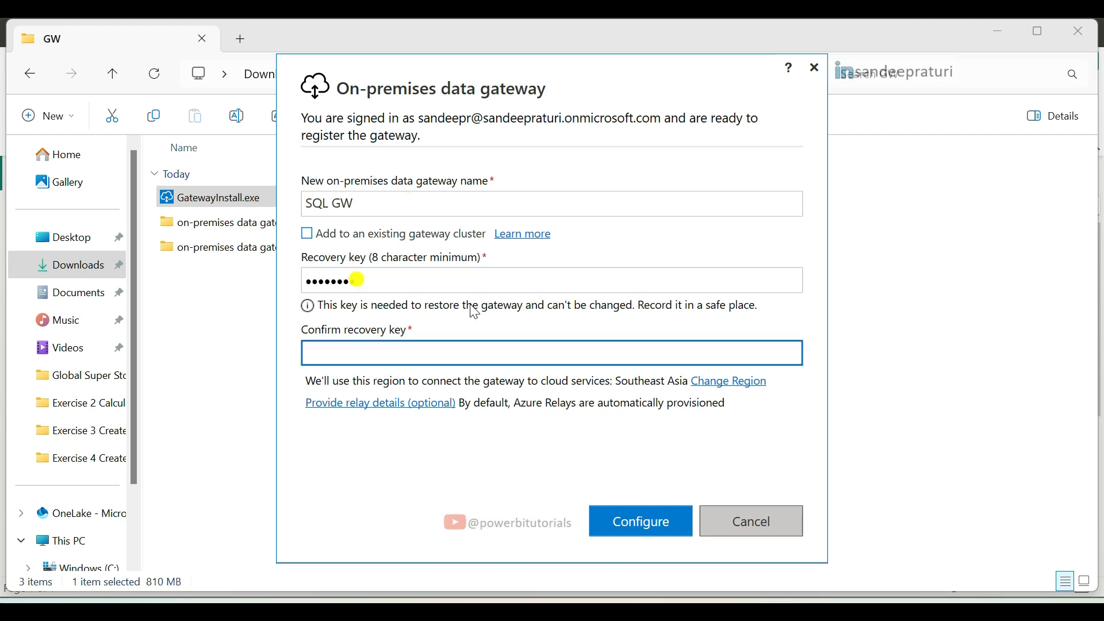
left_click(473, 308)
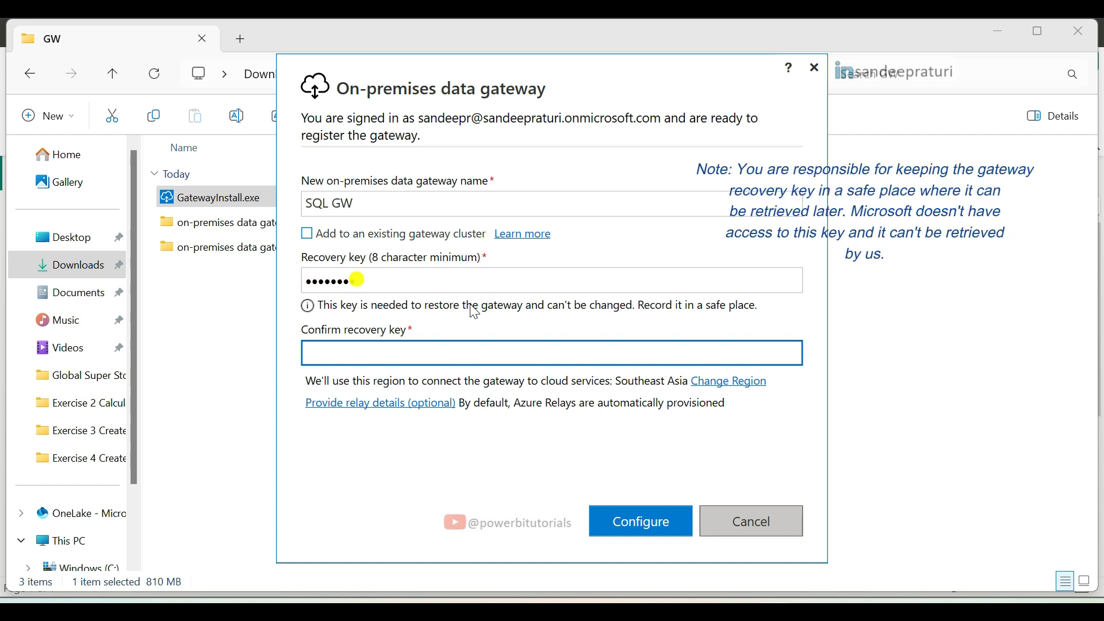
left_click(474, 311)
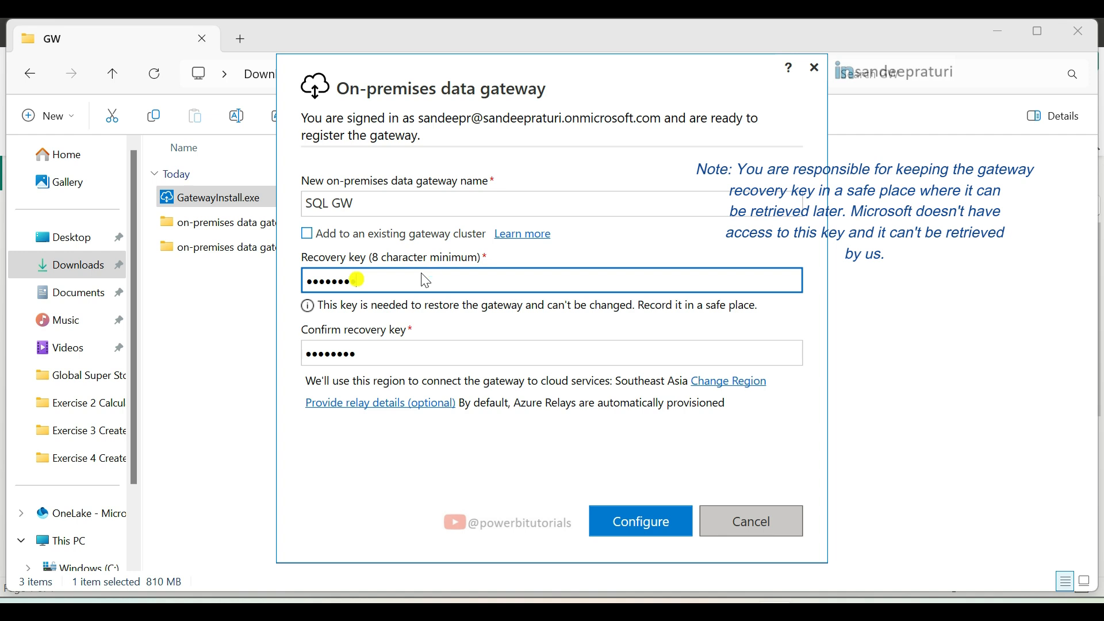
left_click(633, 533)
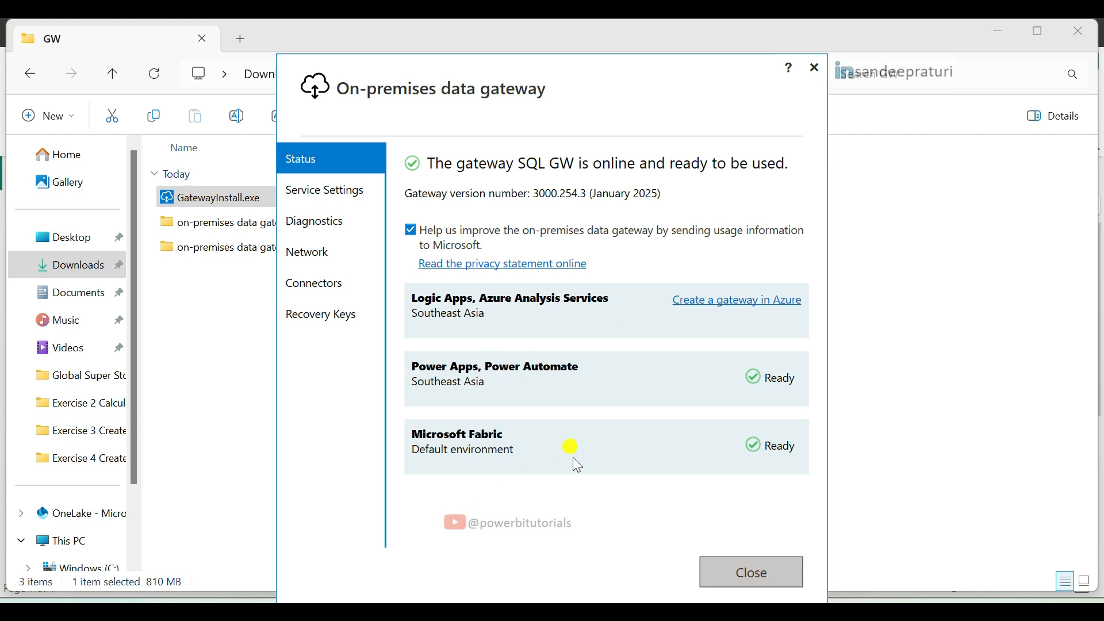
left_click(779, 576)
left_click(310, 365)
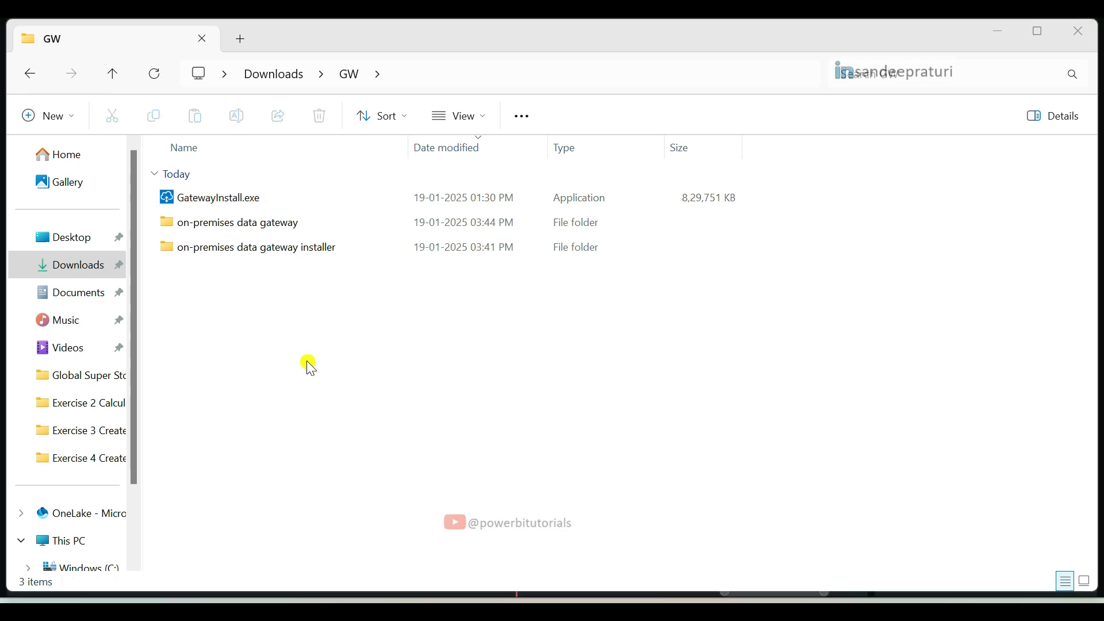
Switch to Power BI in the browser and show the gateway and cloud connections in the Sales Dashboard - Gateway Check semantic model's settings
left_click(599, 592)
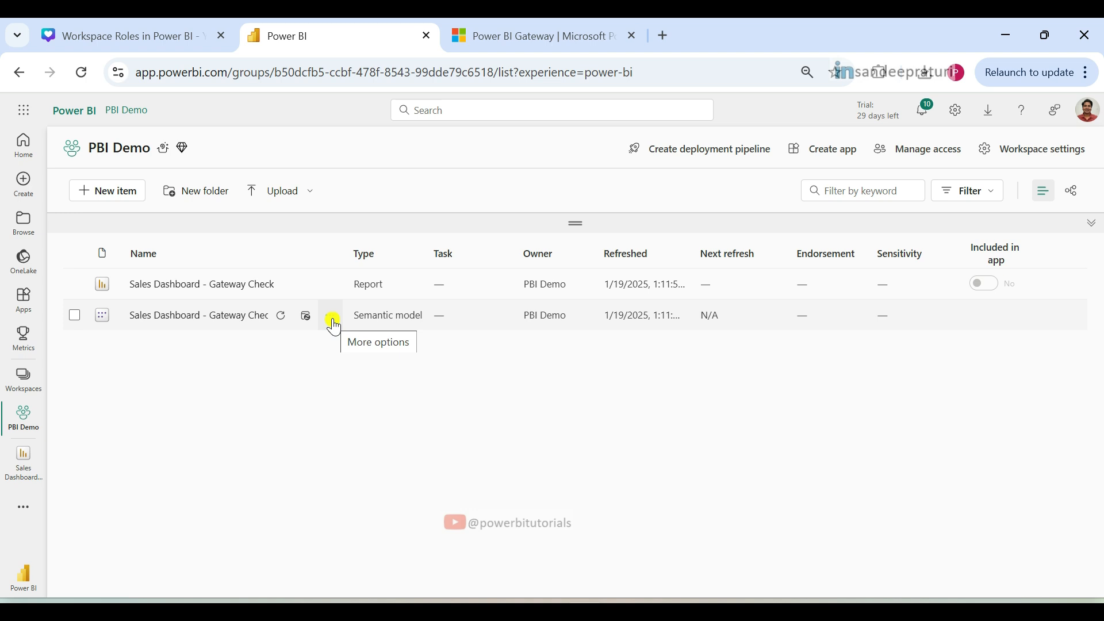
left_click(333, 320)
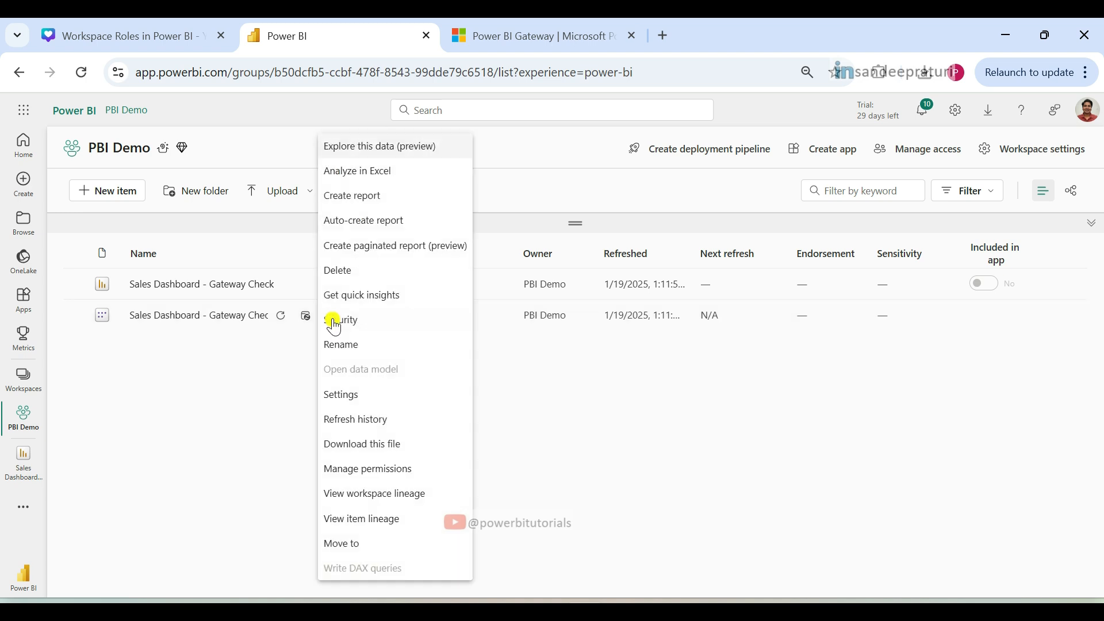
left_click(346, 397)
scroll(509, 434, "down", 3)
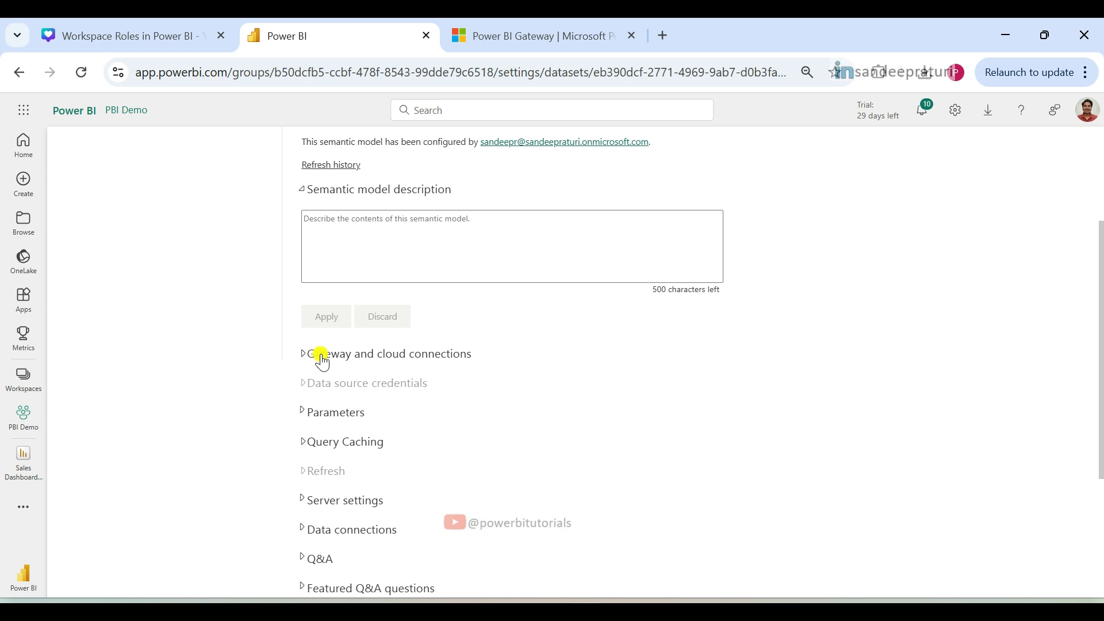
left_click(322, 354)
scroll(426, 429, "down", 3)
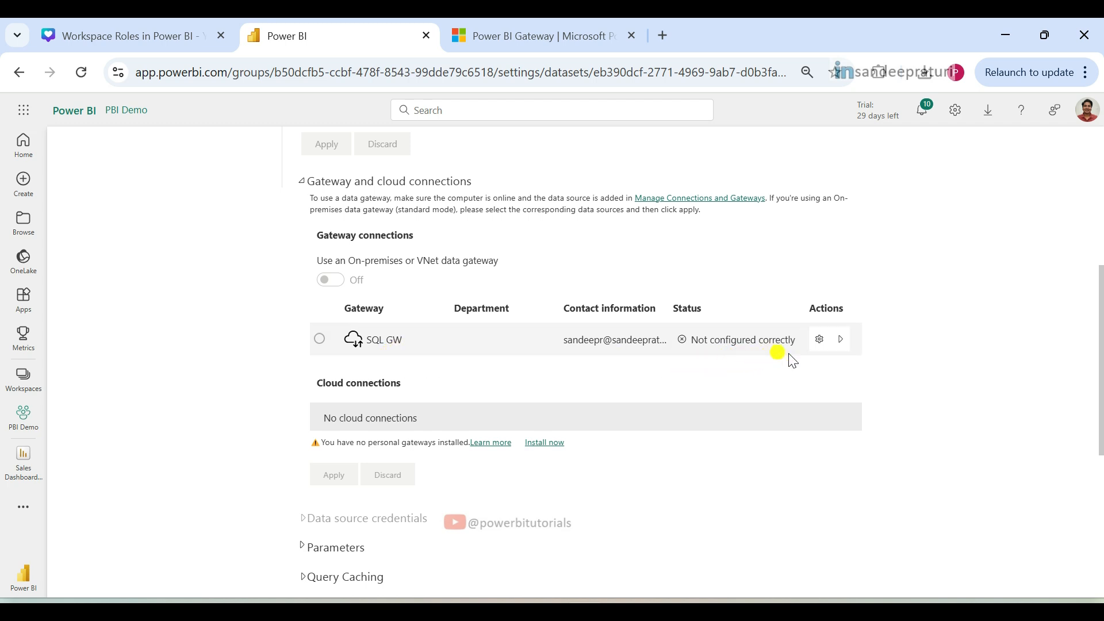
Go to the management page for the SQL GW gateway, dismiss its settings and start a new on-premises connection
left_click(820, 340)
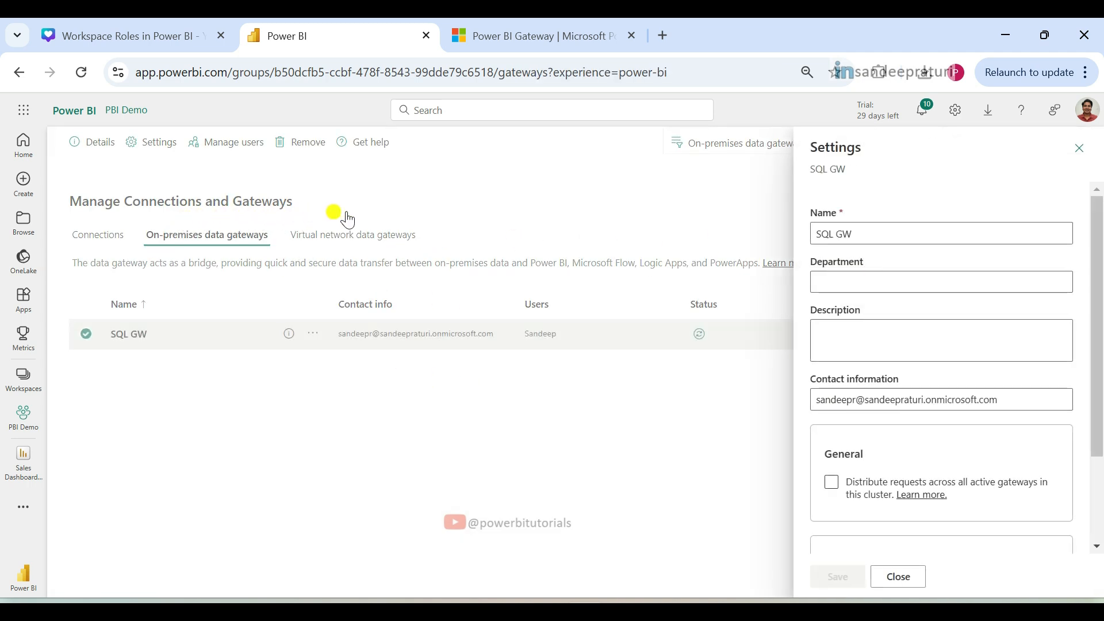
left_click(1079, 148)
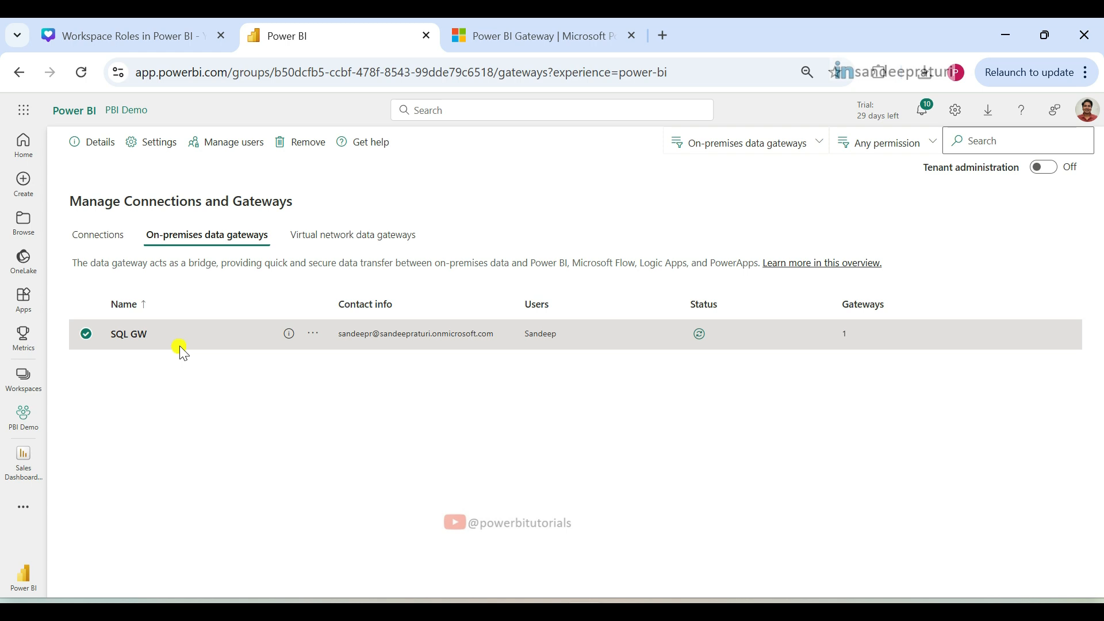
left_click(112, 248)
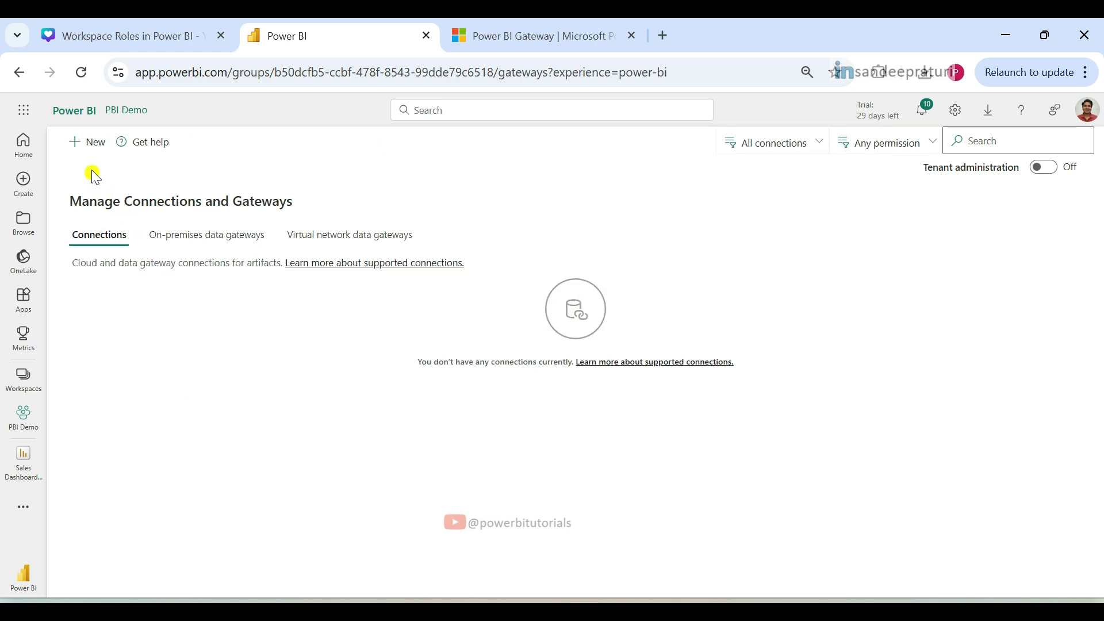
left_click(88, 147)
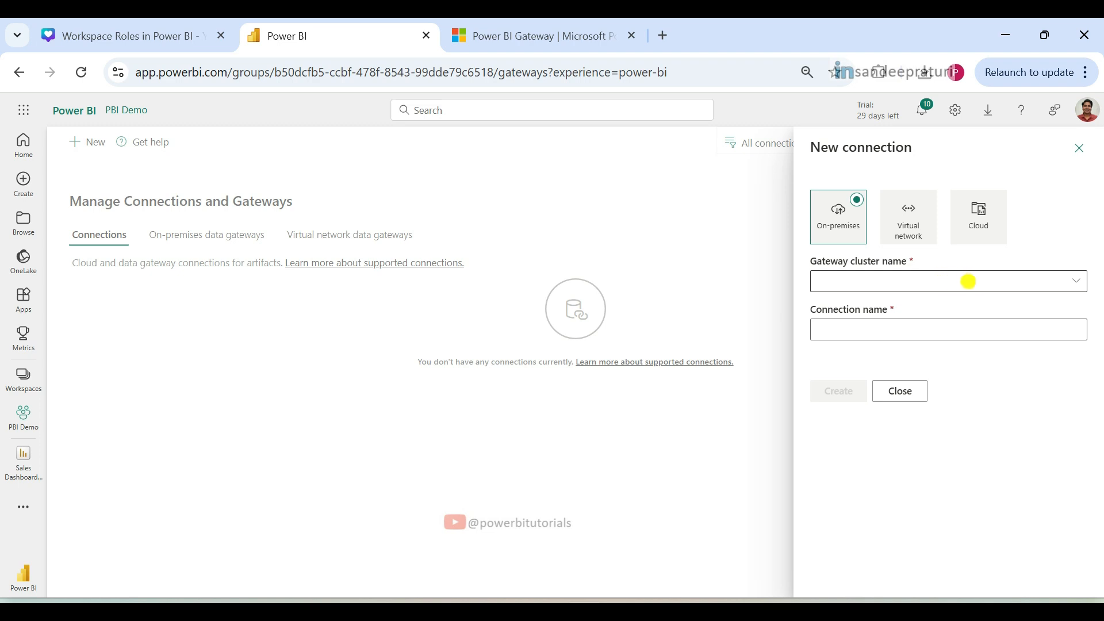
Assign the new connection to the SQL GW gateway cluster, name it PBIDemo and choose SQL Server as the connection type
left_click(1070, 280)
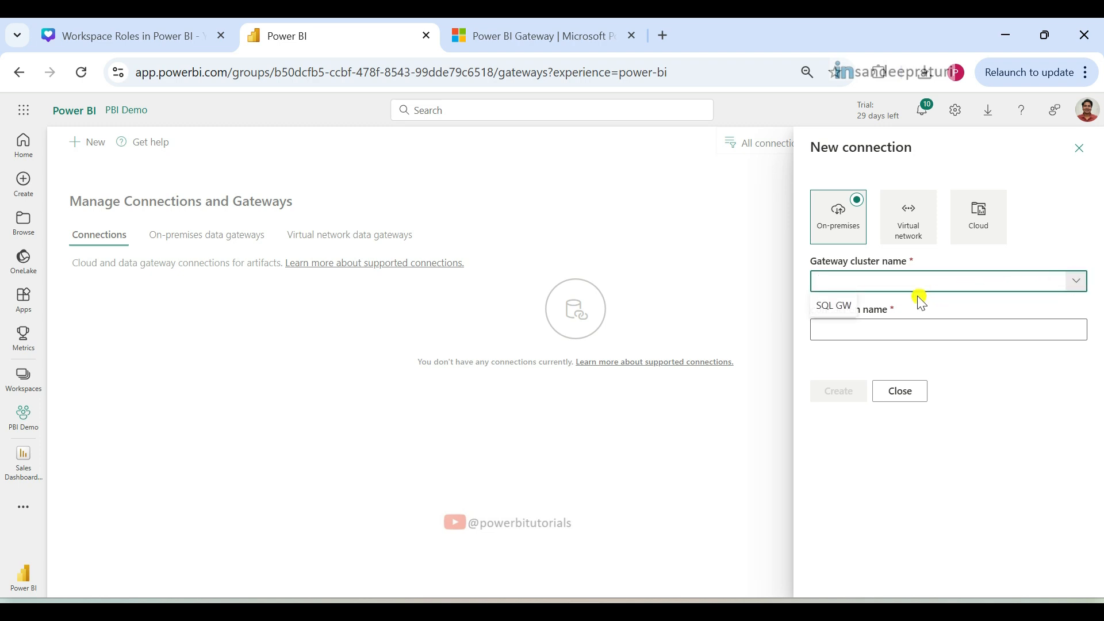
left_click(839, 306)
left_click(848, 332)
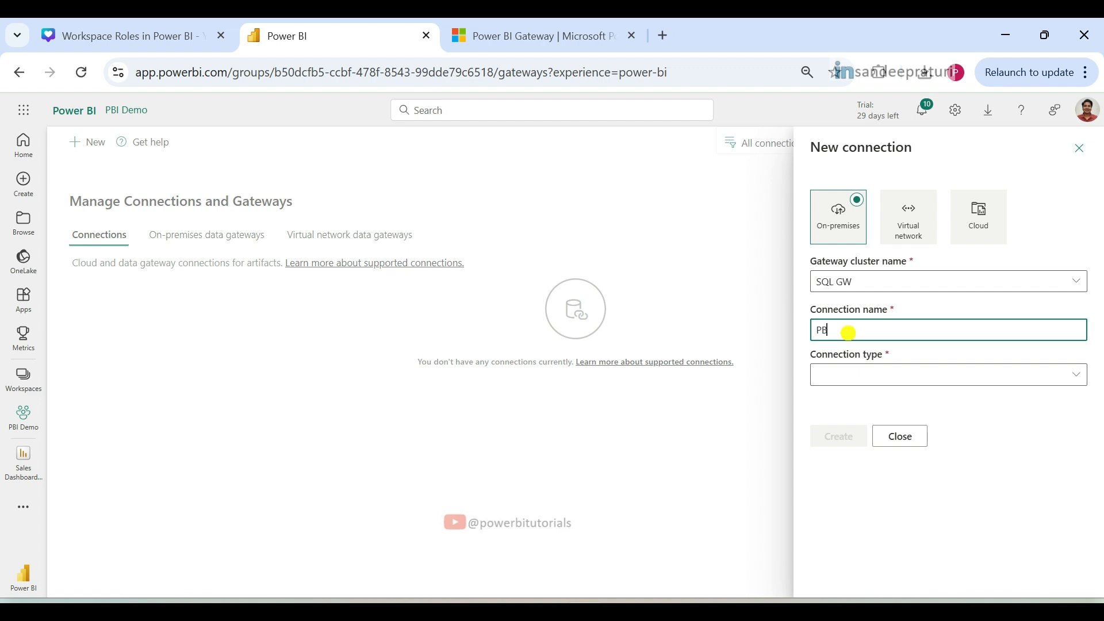
type("PBIDemo")
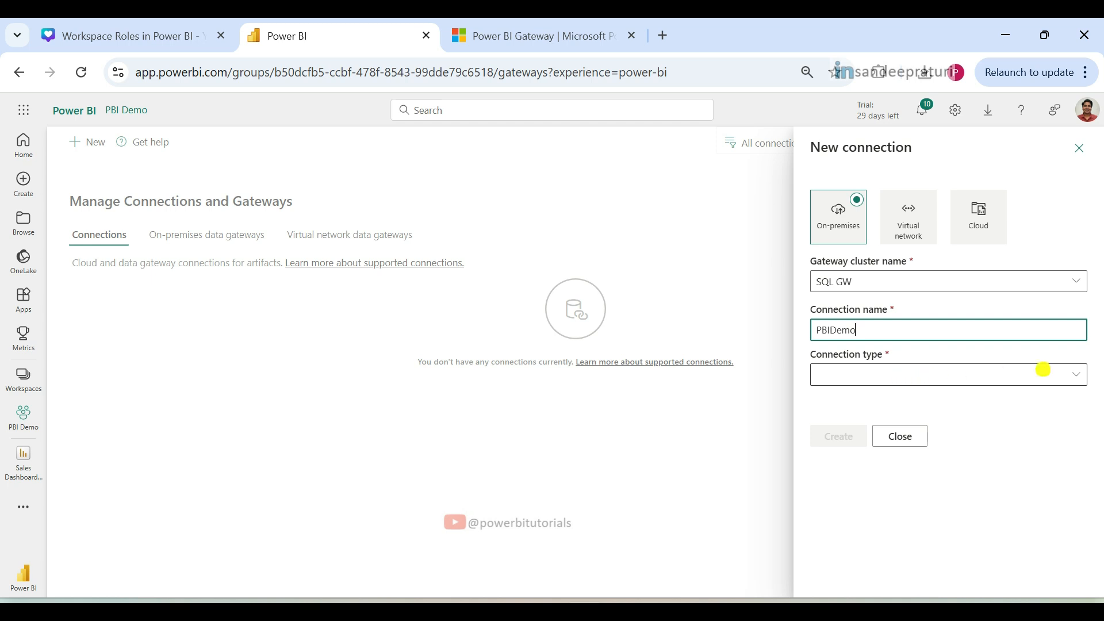
left_click(1072, 377)
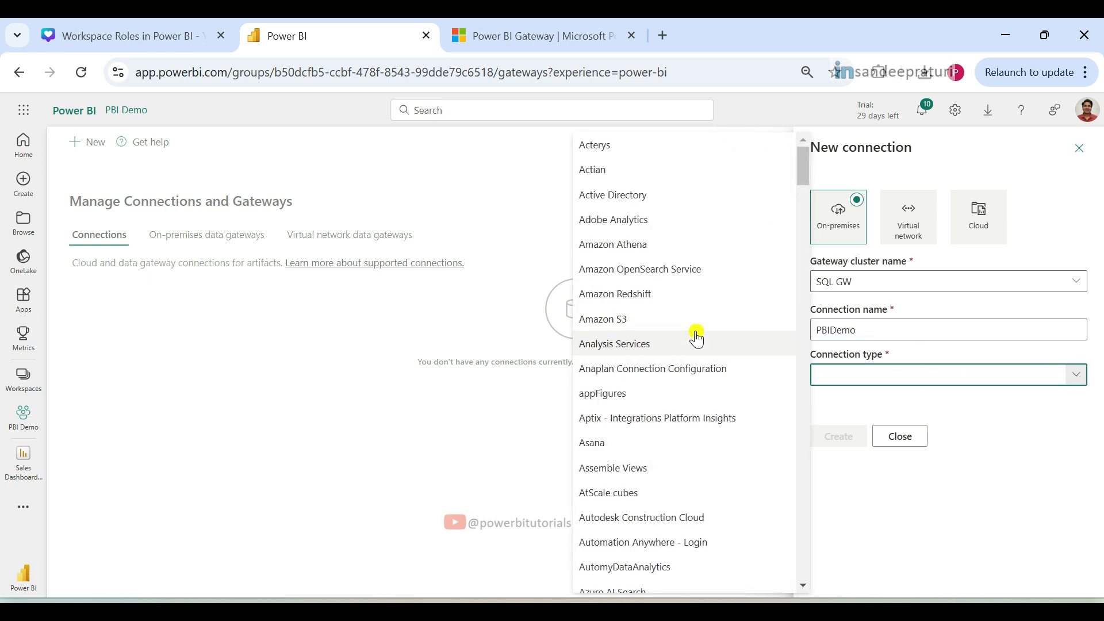
type("SQL Server")
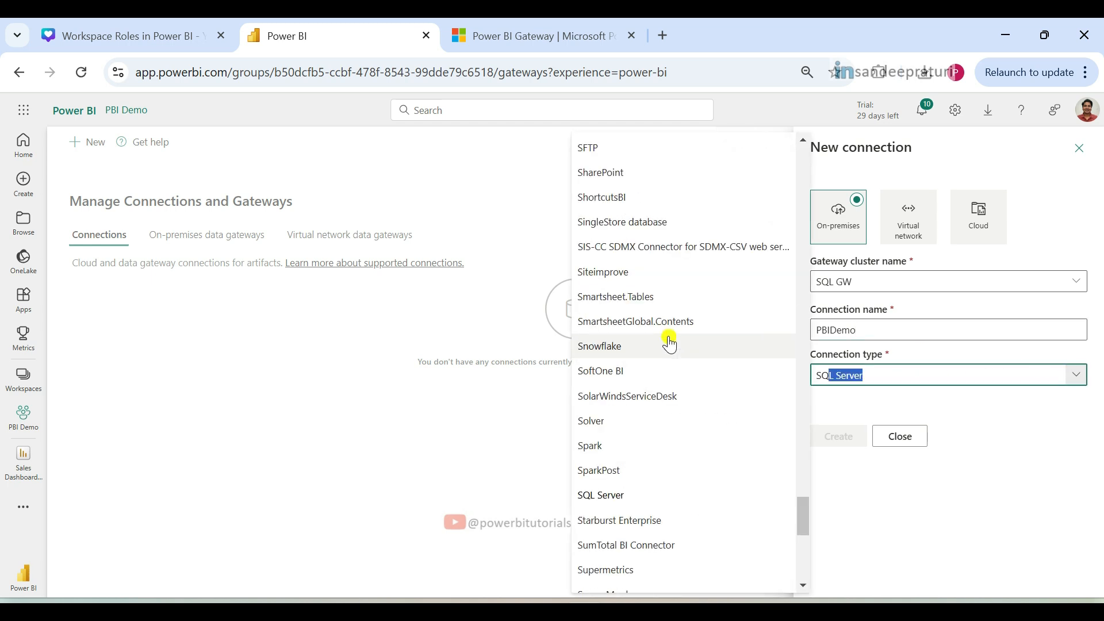
left_click(622, 498)
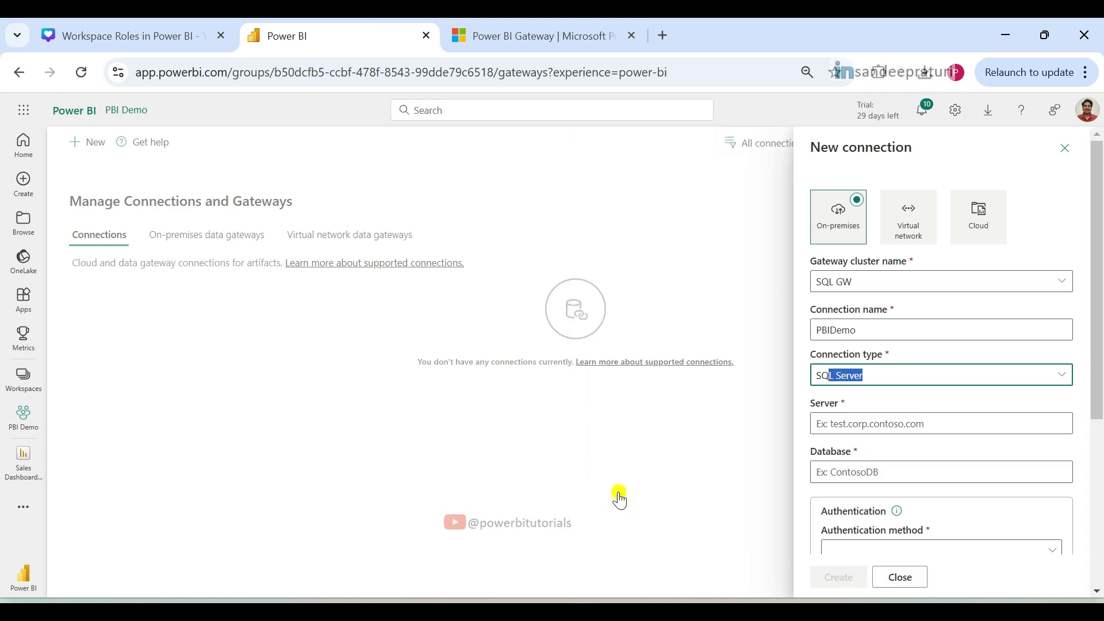
Copy the server name LAPTOP-I7RJT7CG from Server Properties in SQL Server Management Studio into the connection's server, and set the database to PBIDemo
left_click(858, 424)
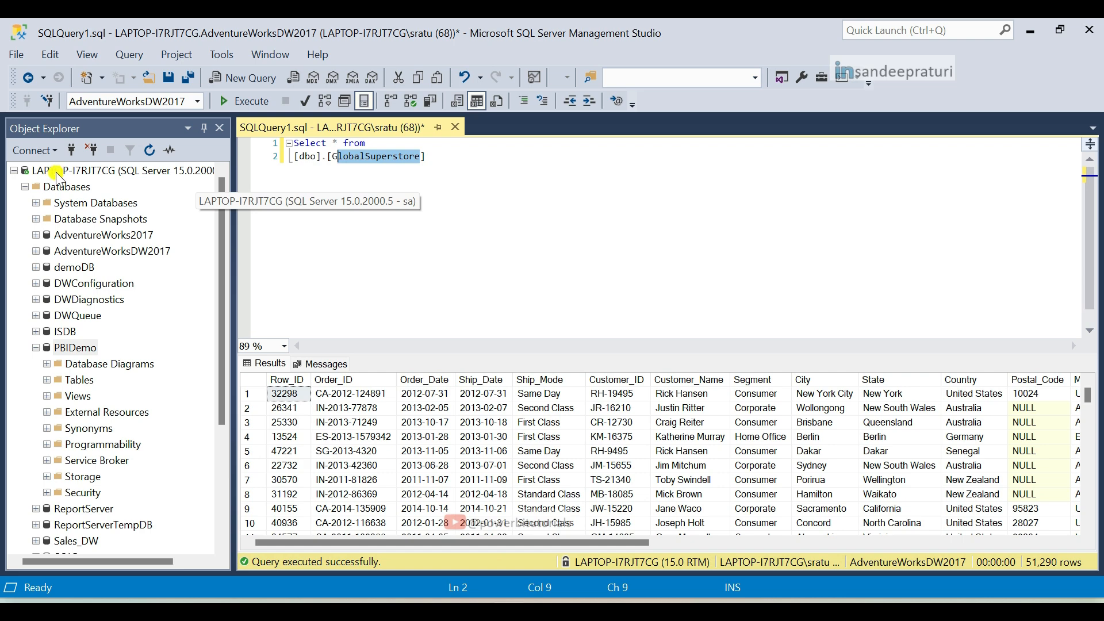
right_click(56, 171)
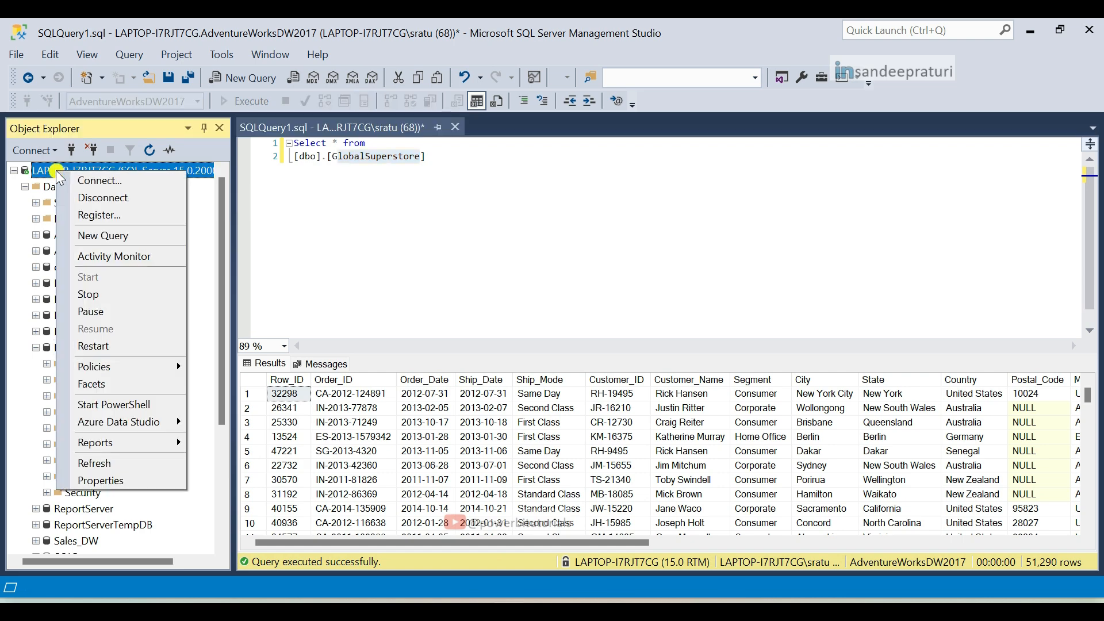
left_click(108, 482)
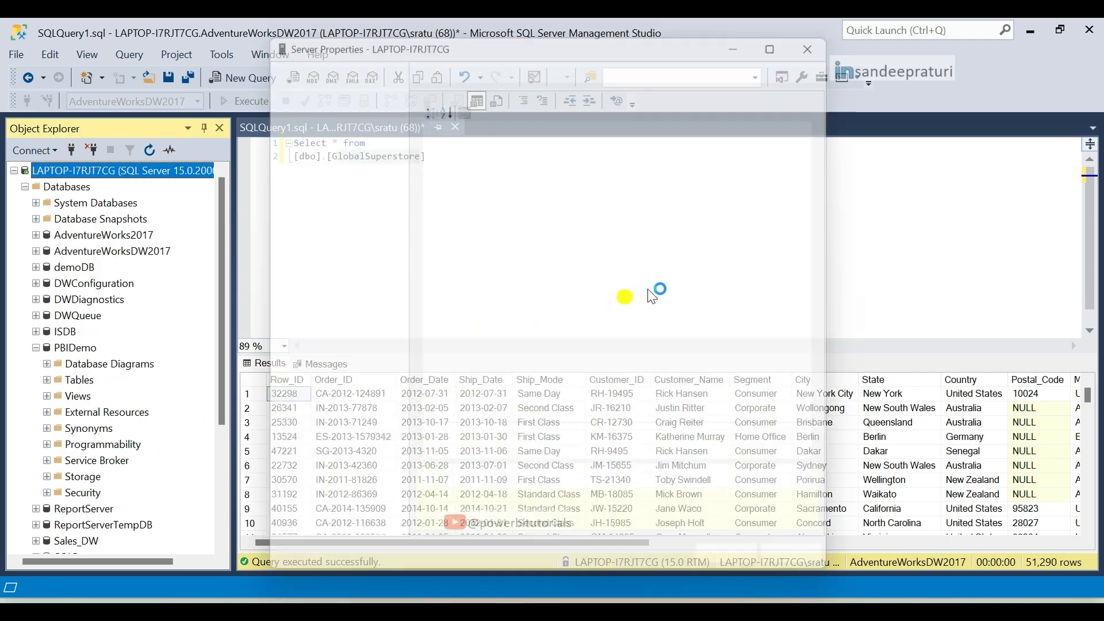
left_click(694, 121)
left_click_drag(708, 116, 611, 117)
key("ctrl+c")
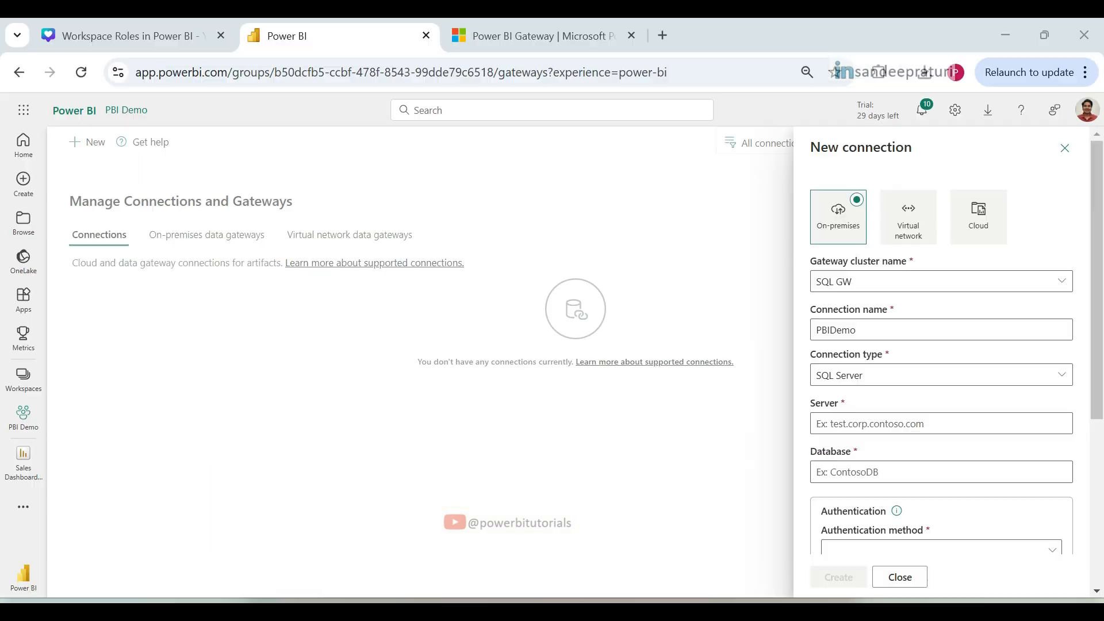
left_click(850, 419)
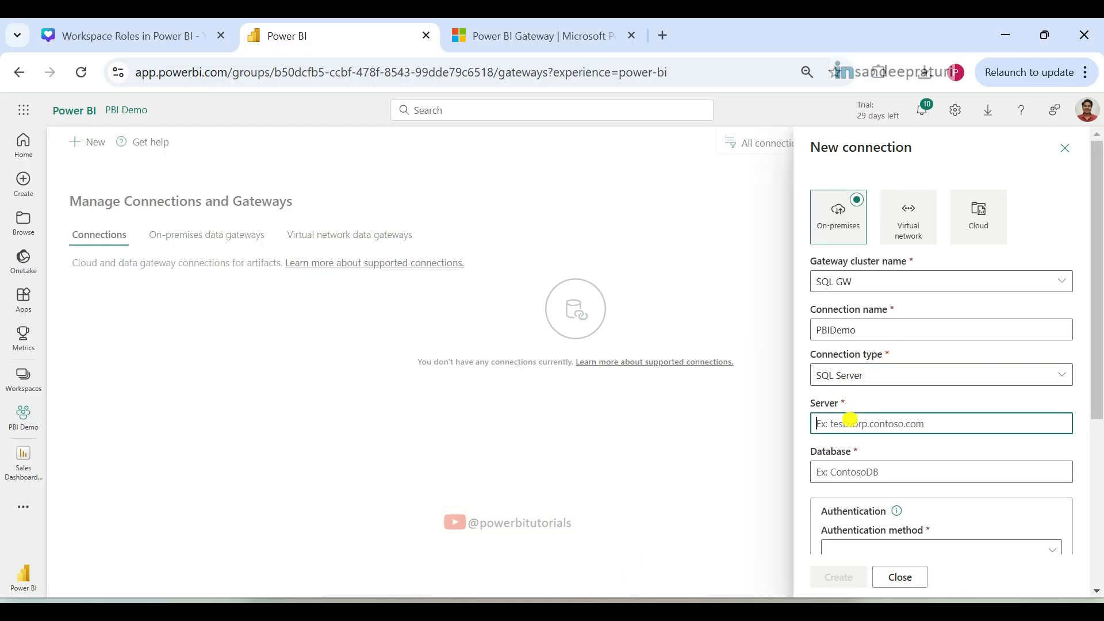
key("ctrl+v")
left_click(858, 473)
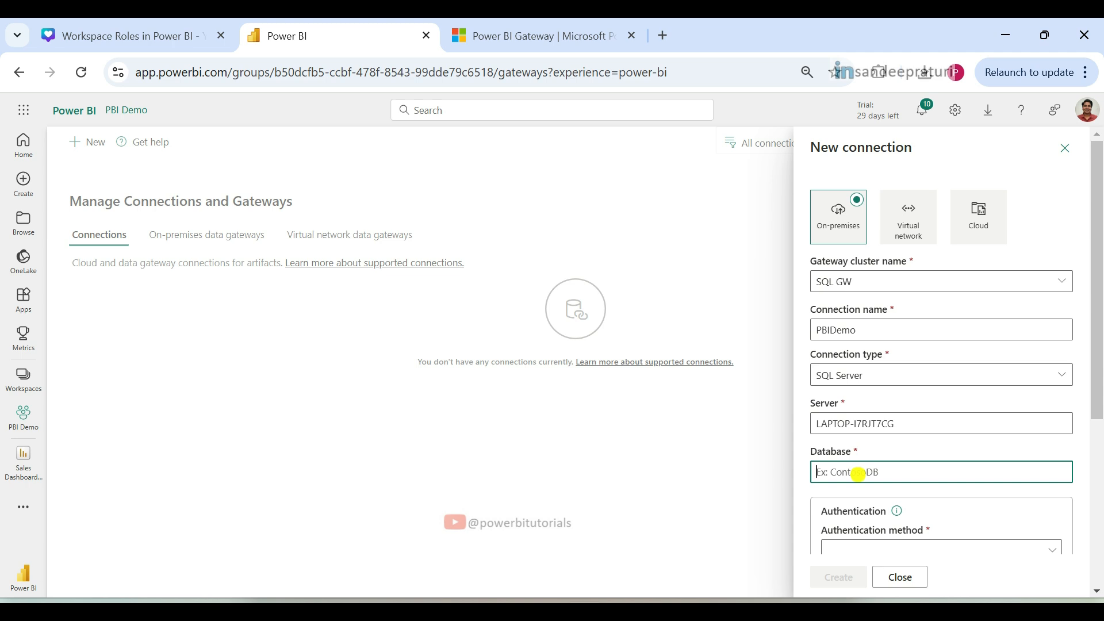
type("PBIDemo")
Try the Service Principal and Windows authentication methods to compare the credentials each one requires
scroll(954, 455, "down", 2)
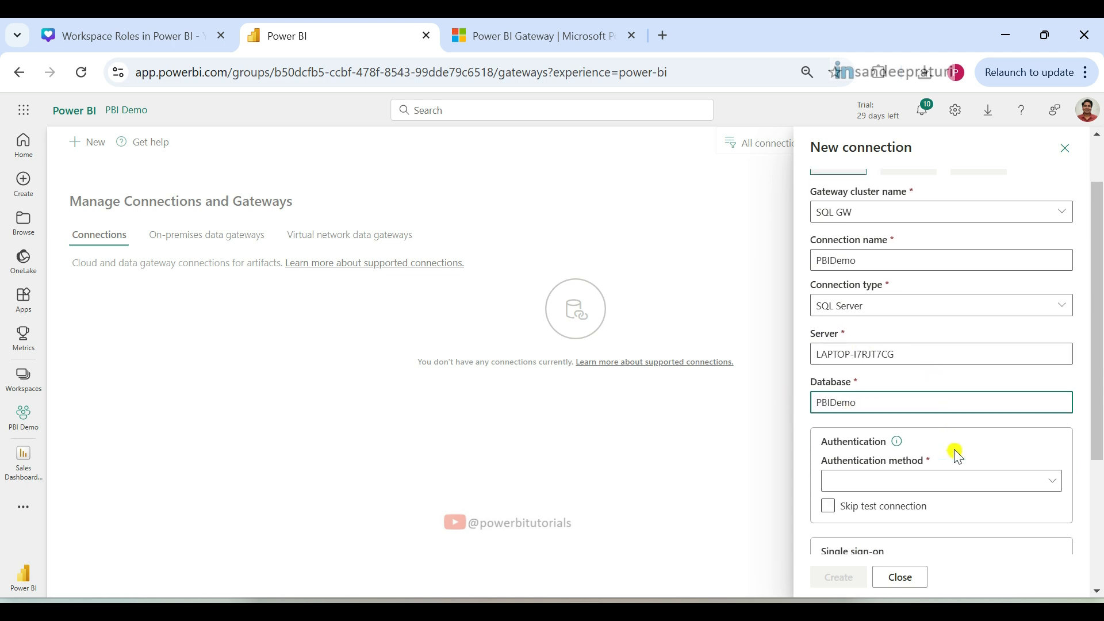
scroll(957, 456, "down", 2)
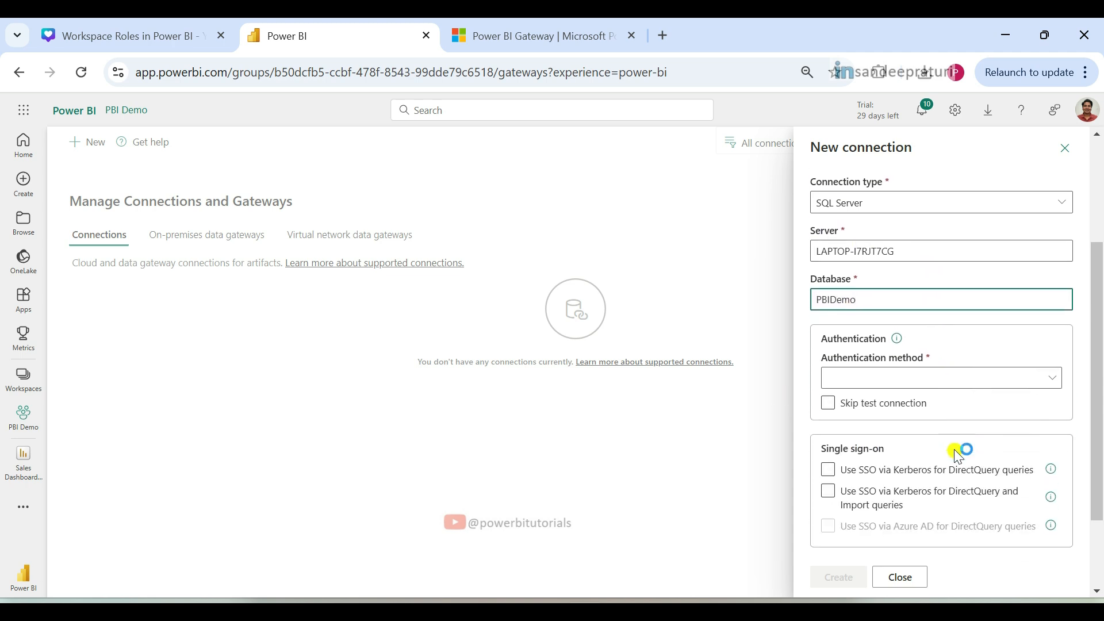
left_click(1057, 379)
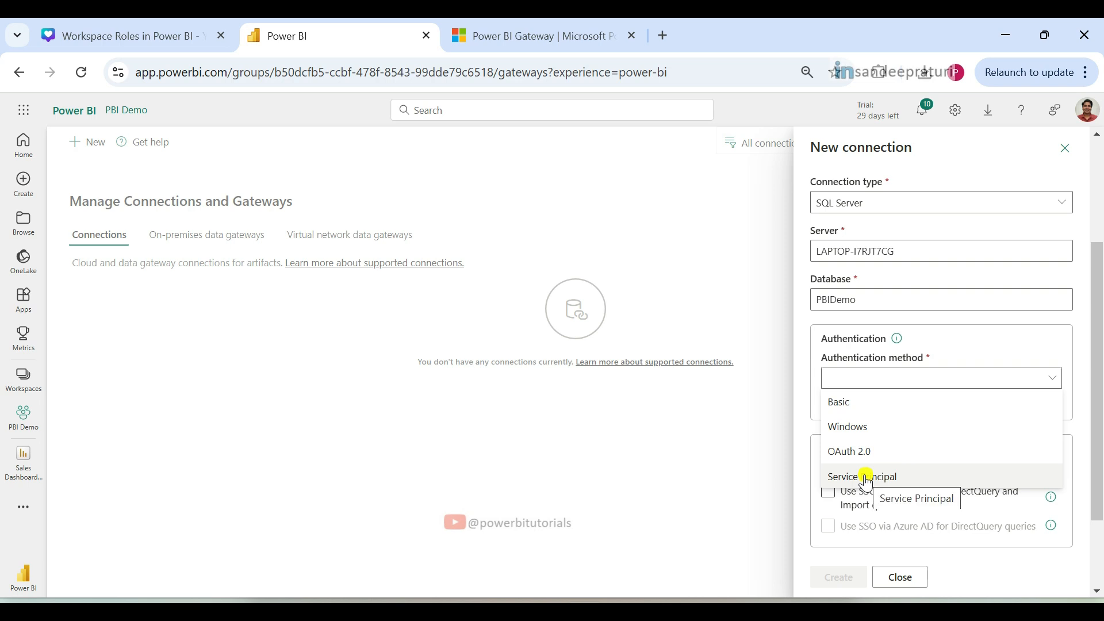
left_click(900, 476)
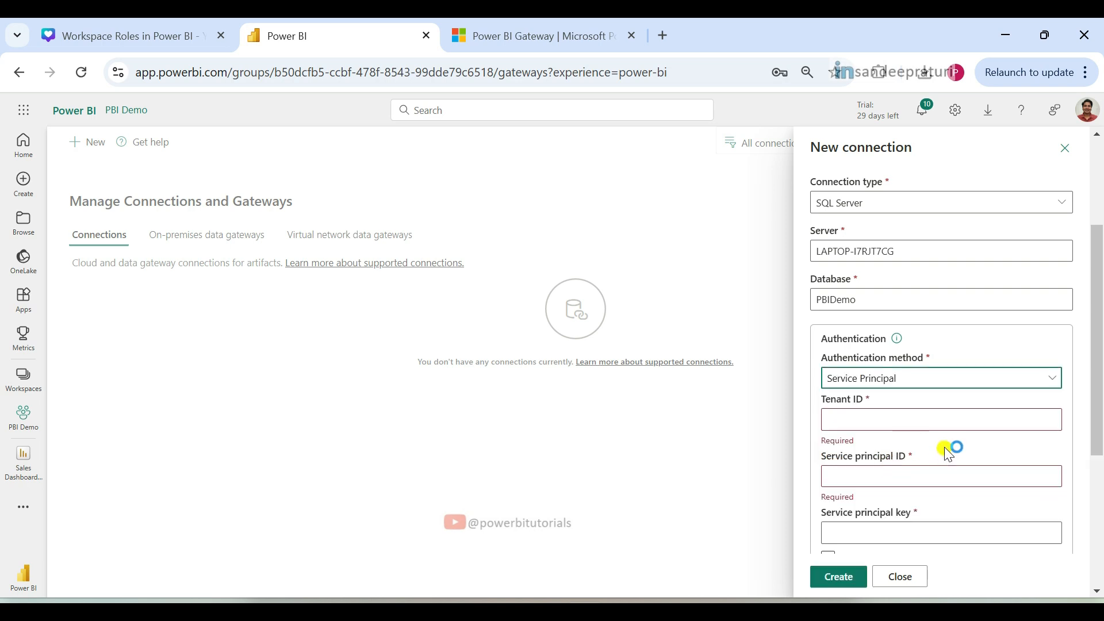
scroll(938, 476, "down", 2)
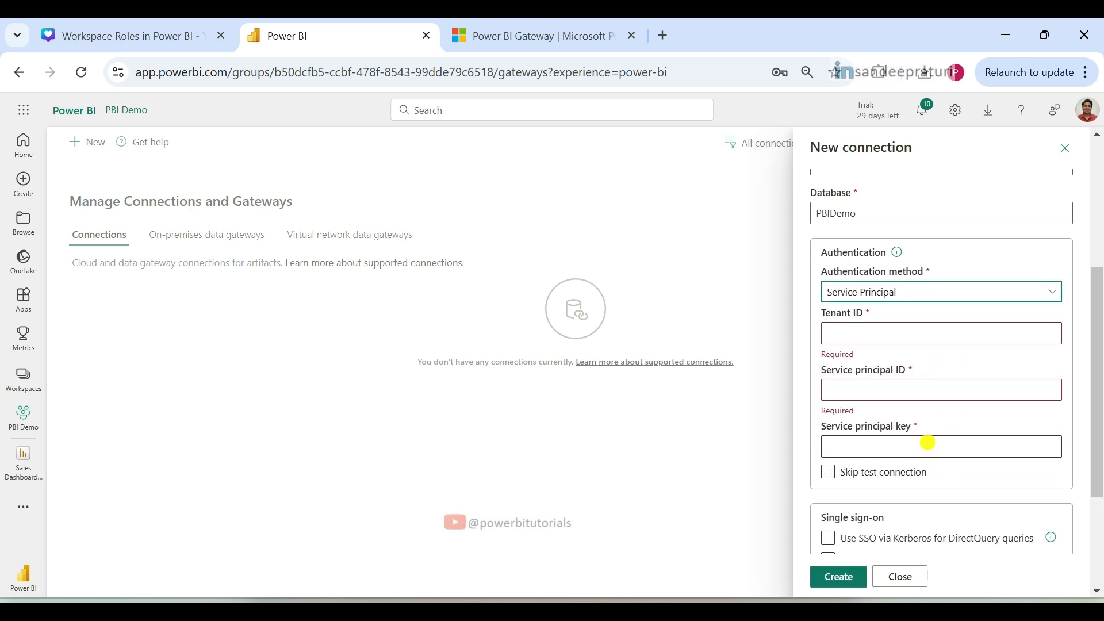
left_click(911, 301)
left_click(880, 342)
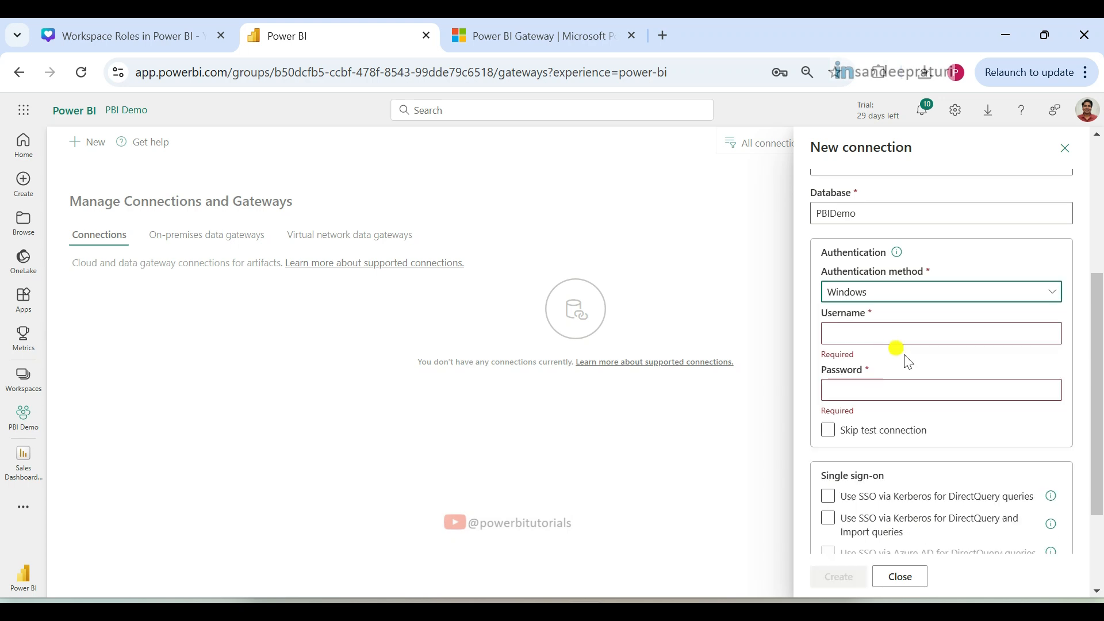
left_click(877, 334)
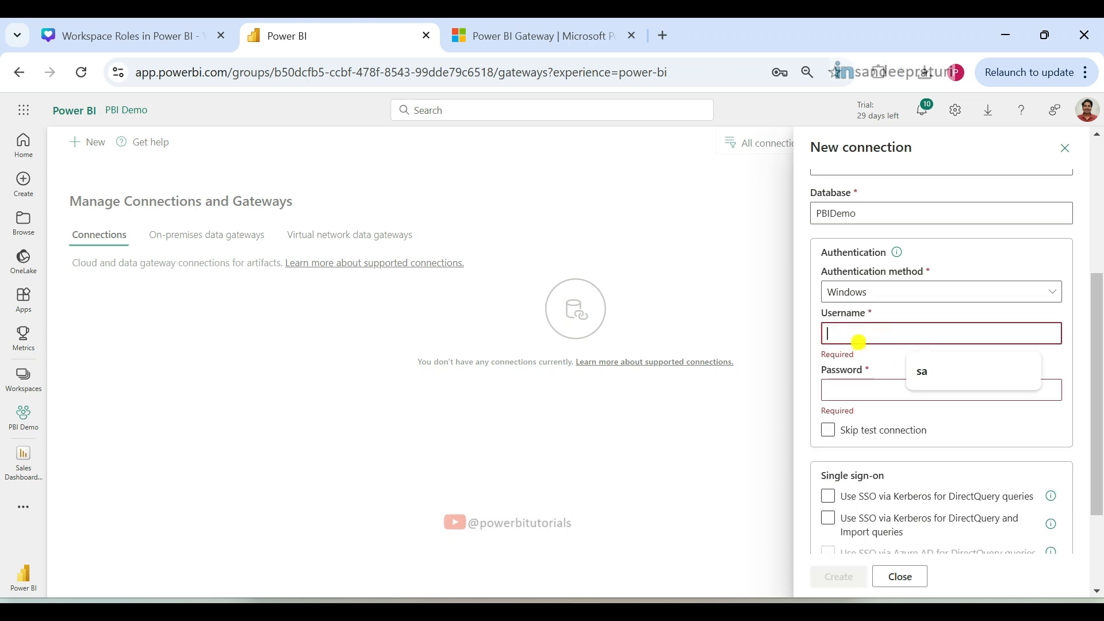
Set the authentication method to Basic with the username sa and the SQL Server account password
left_click(862, 382)
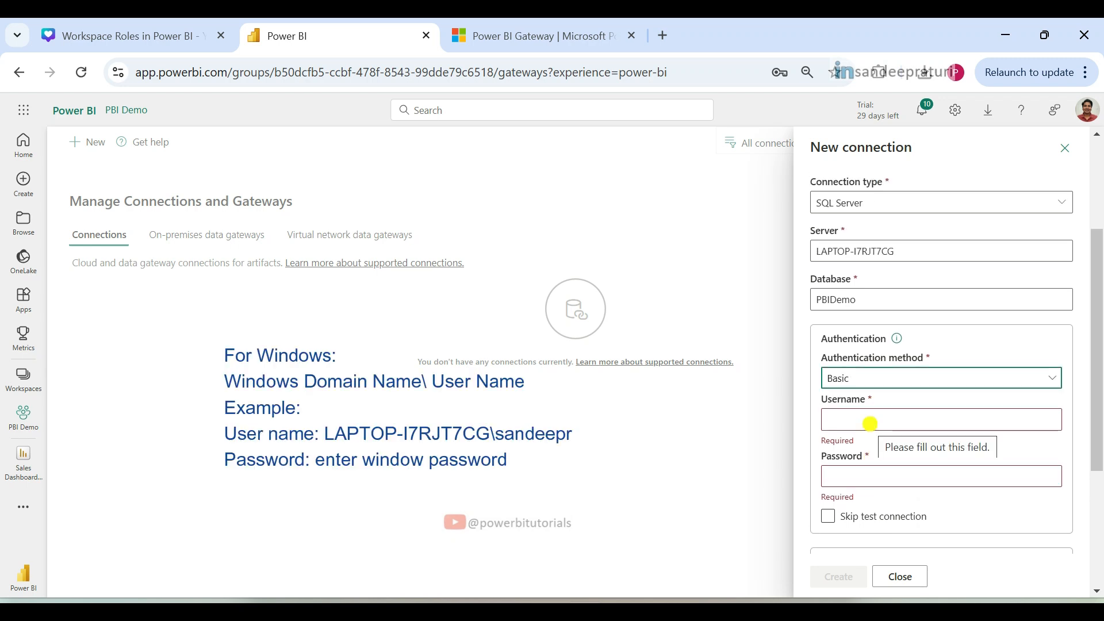
left_click(870, 423)
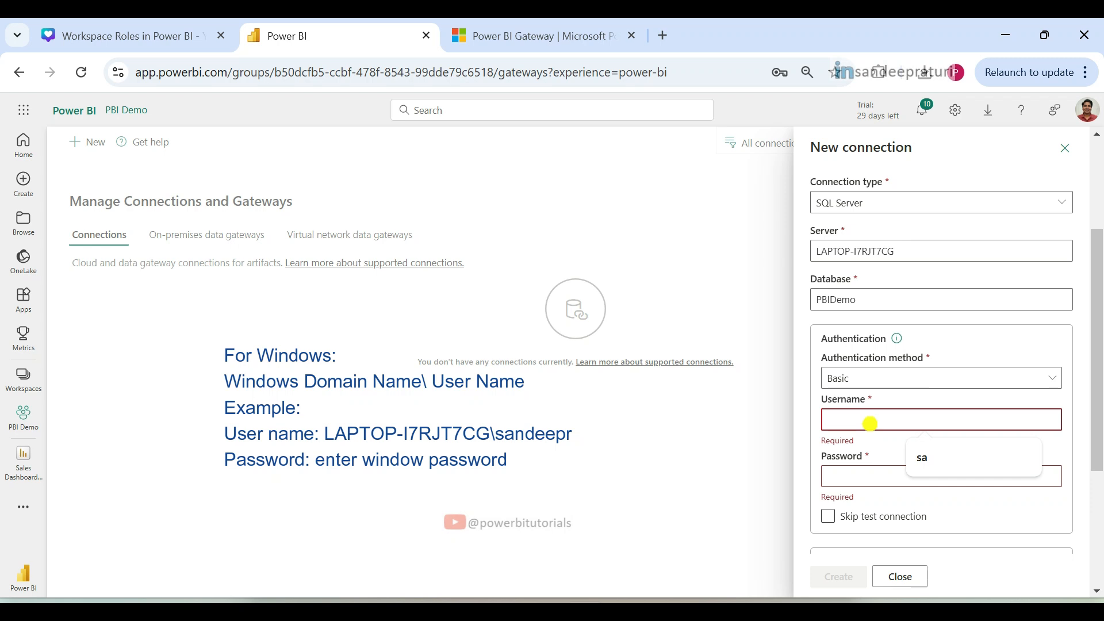
type("sa")
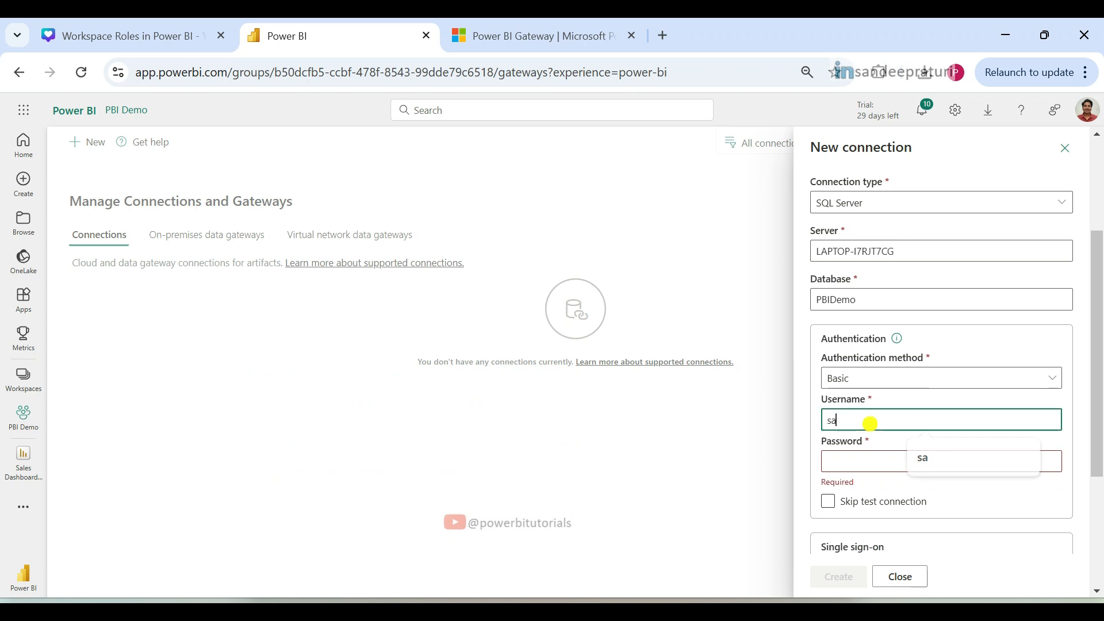
key("Tab")
type("•••")
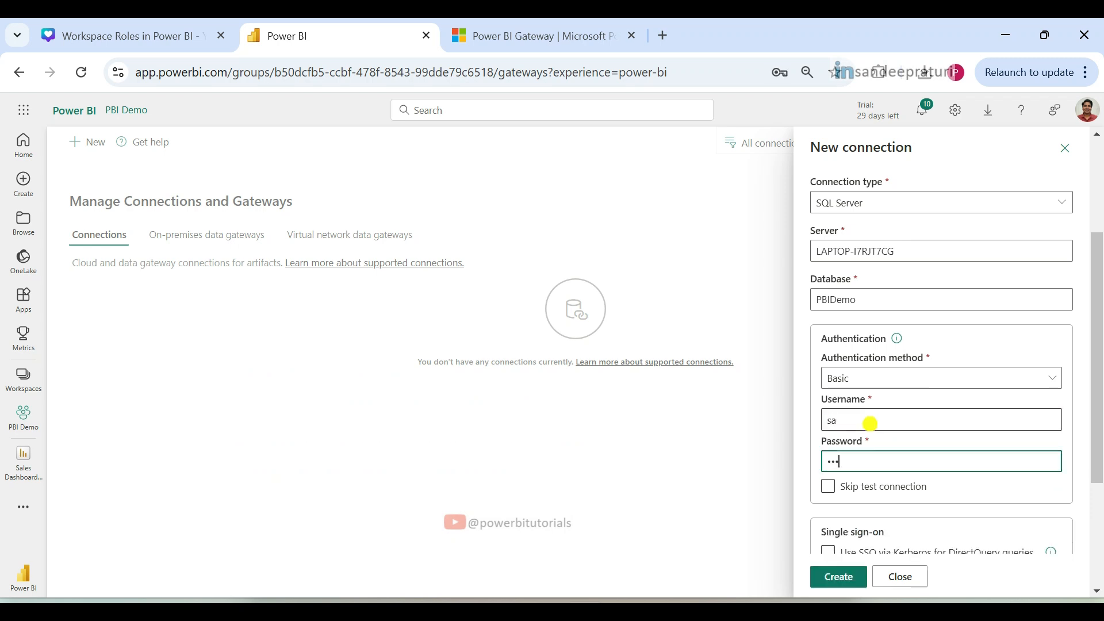
scroll(1010, 352, "down", 3)
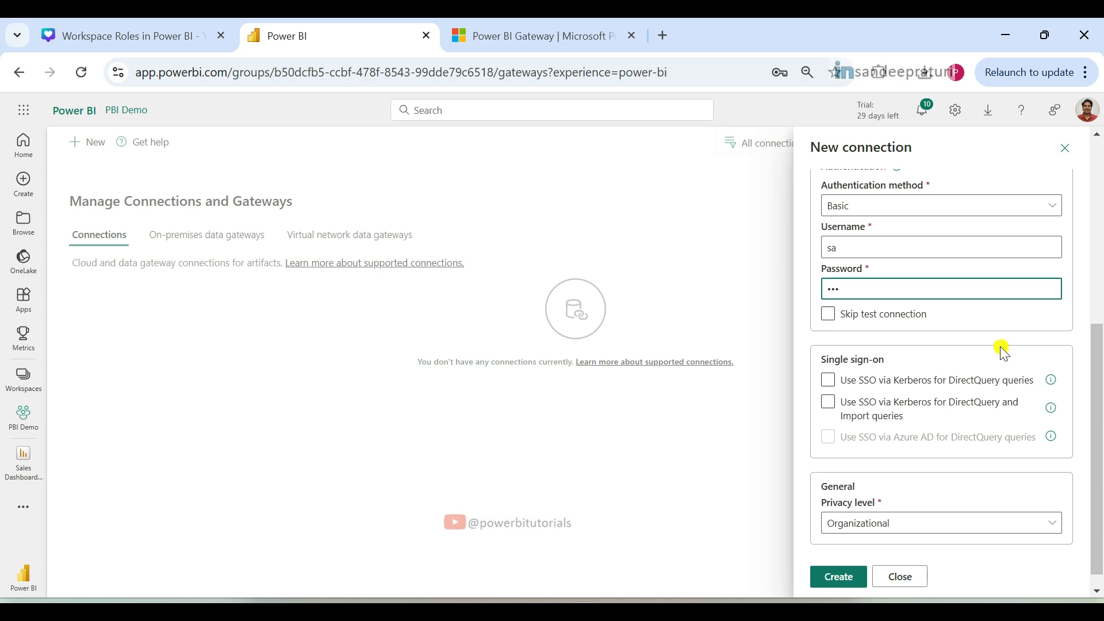
scroll(1004, 352, "down", 1)
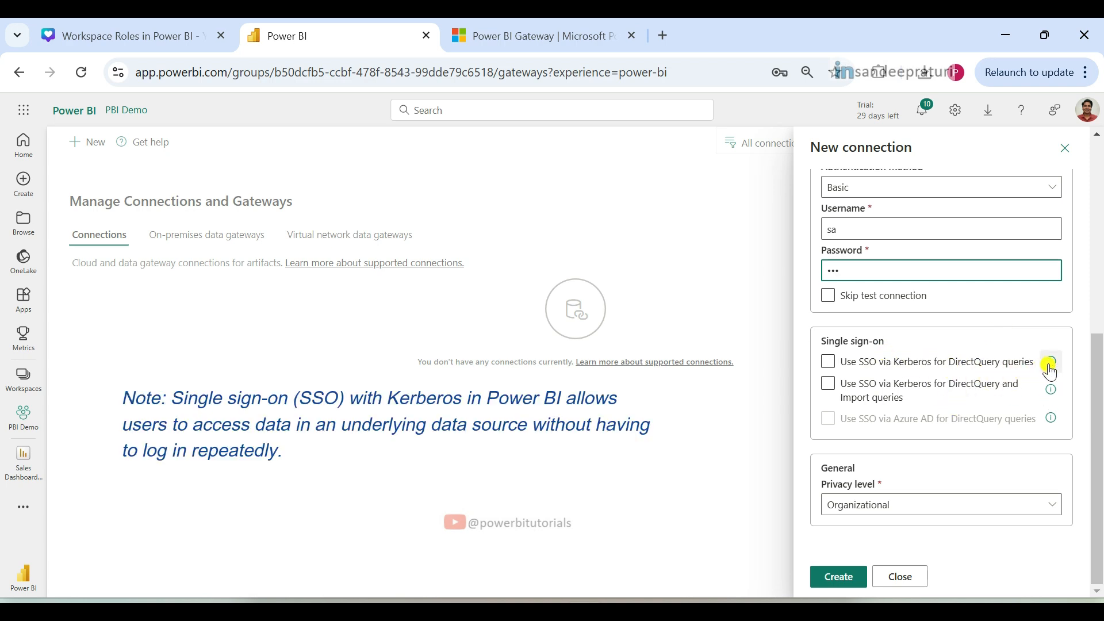
mouse_move(1052, 371)
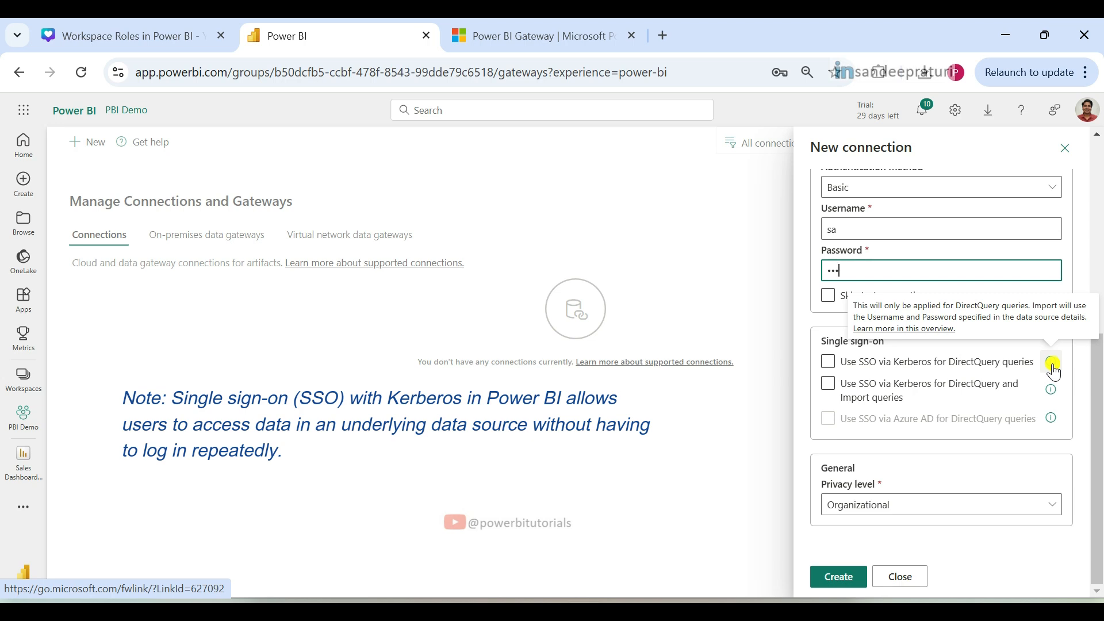
mouse_move(1057, 398)
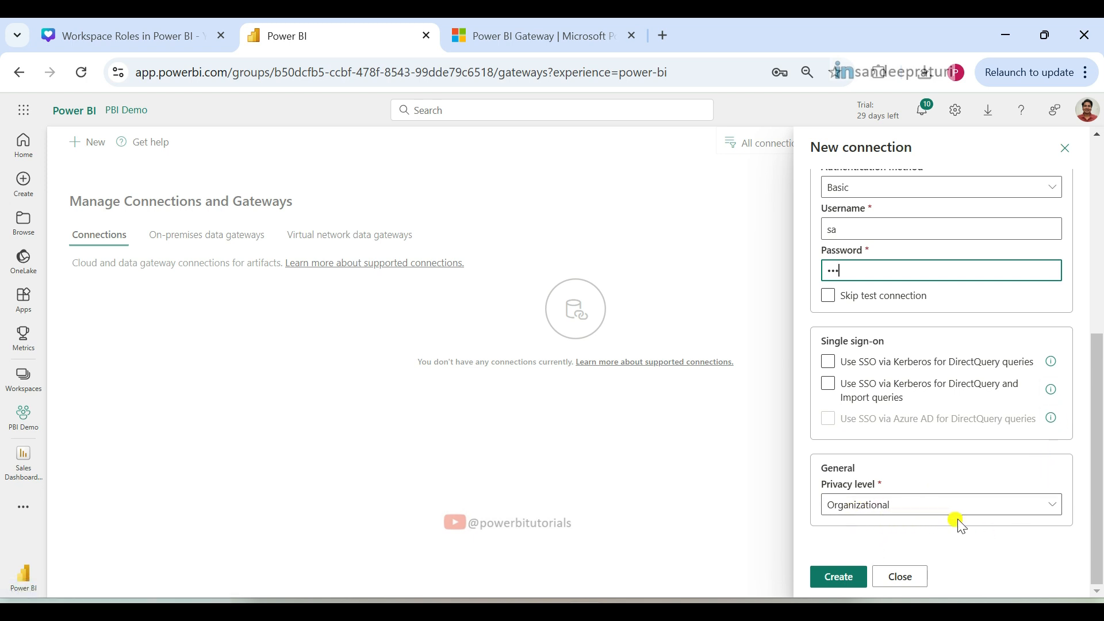
Create the PBIDemo connection, review its saved settings and close them
left_click(837, 578)
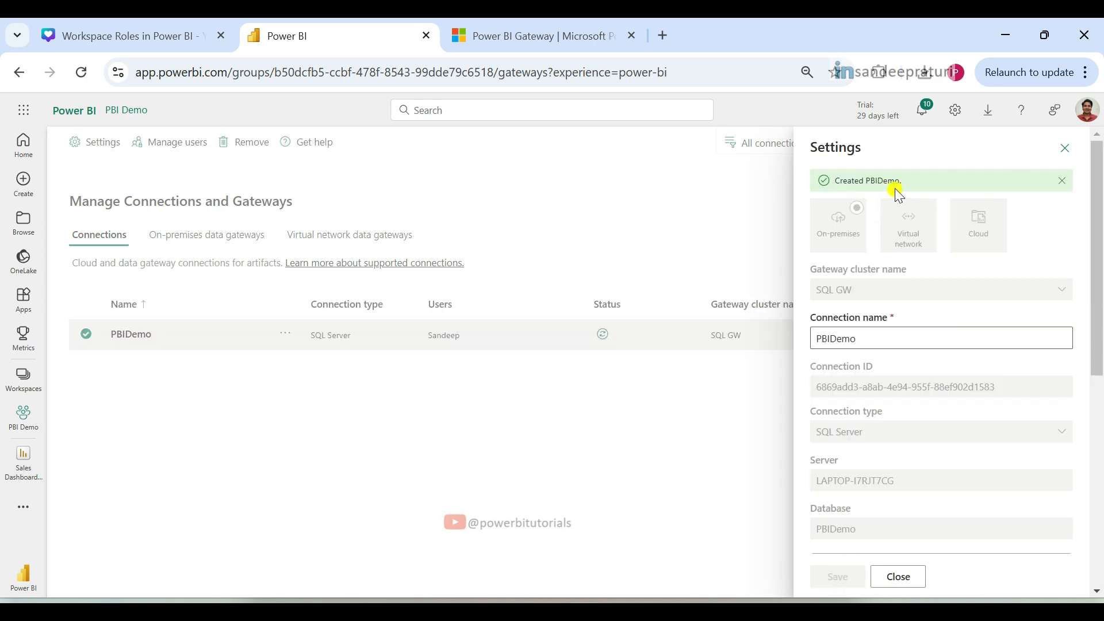
scroll(907, 460, "down", 8)
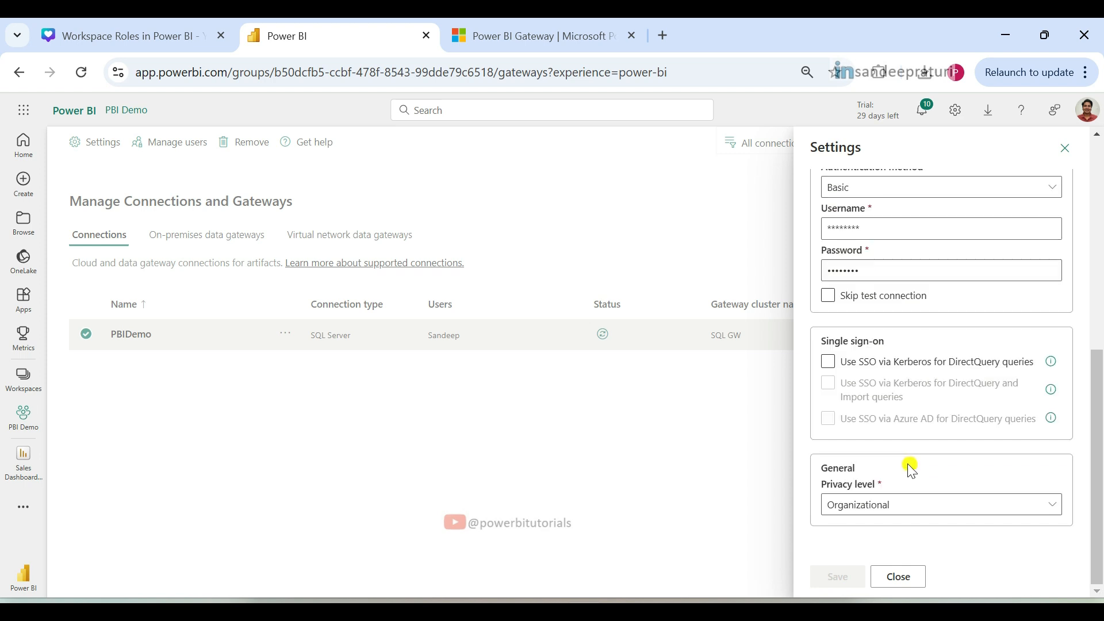
left_click(902, 584)
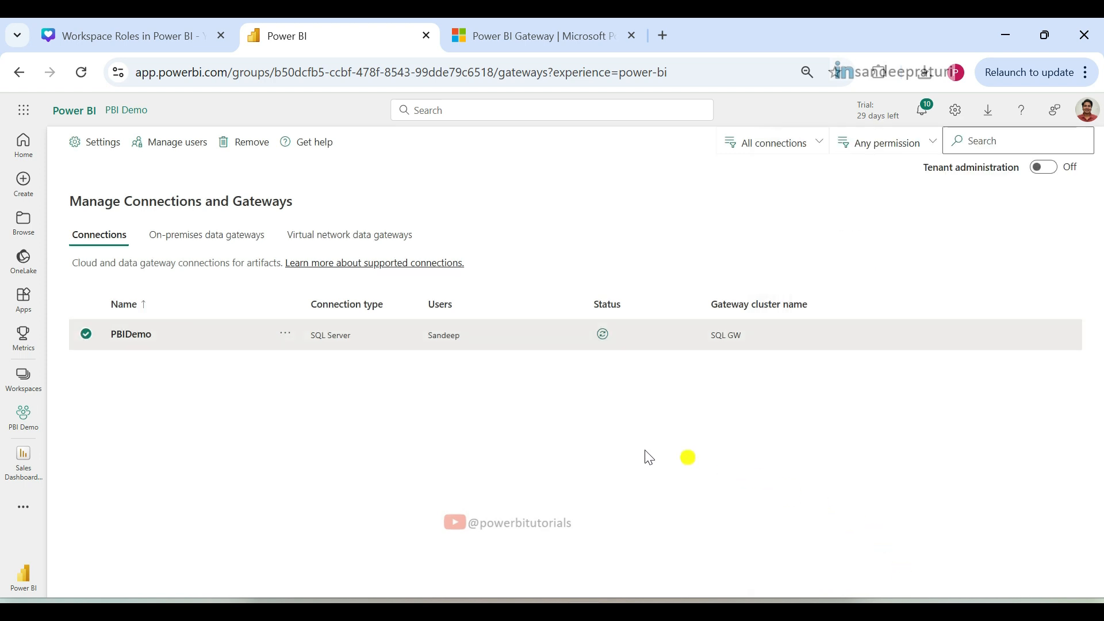
In the Sales Dashboard - Gateway Check semantic model settings, map the SQL Server data source under SQL GW to PBIDemo and apply it
left_click(24, 417)
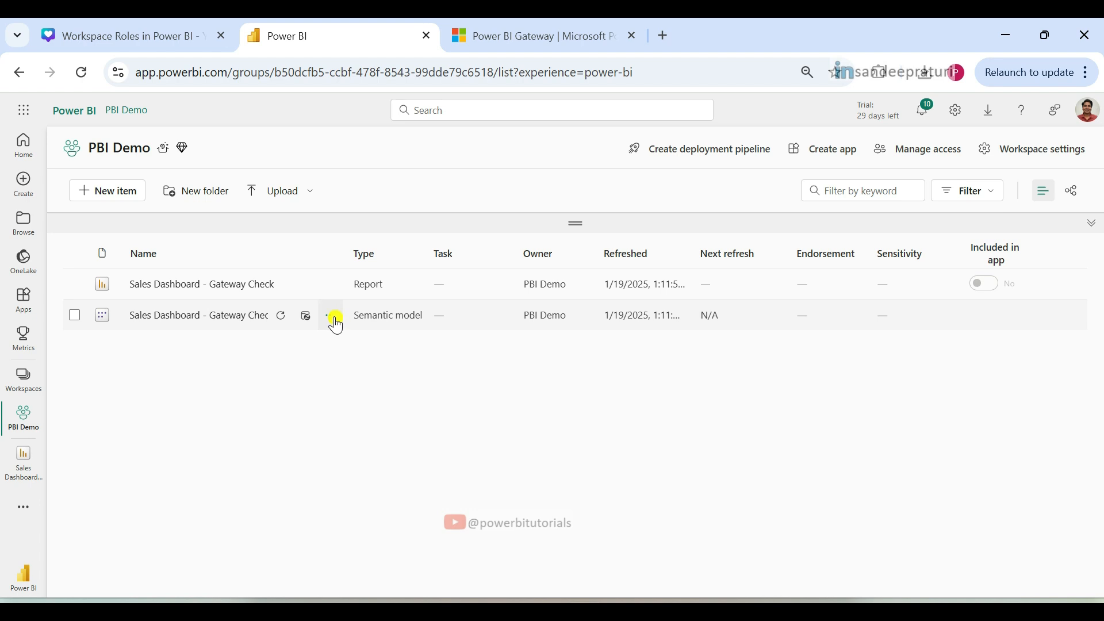
left_click(334, 317)
left_click(367, 394)
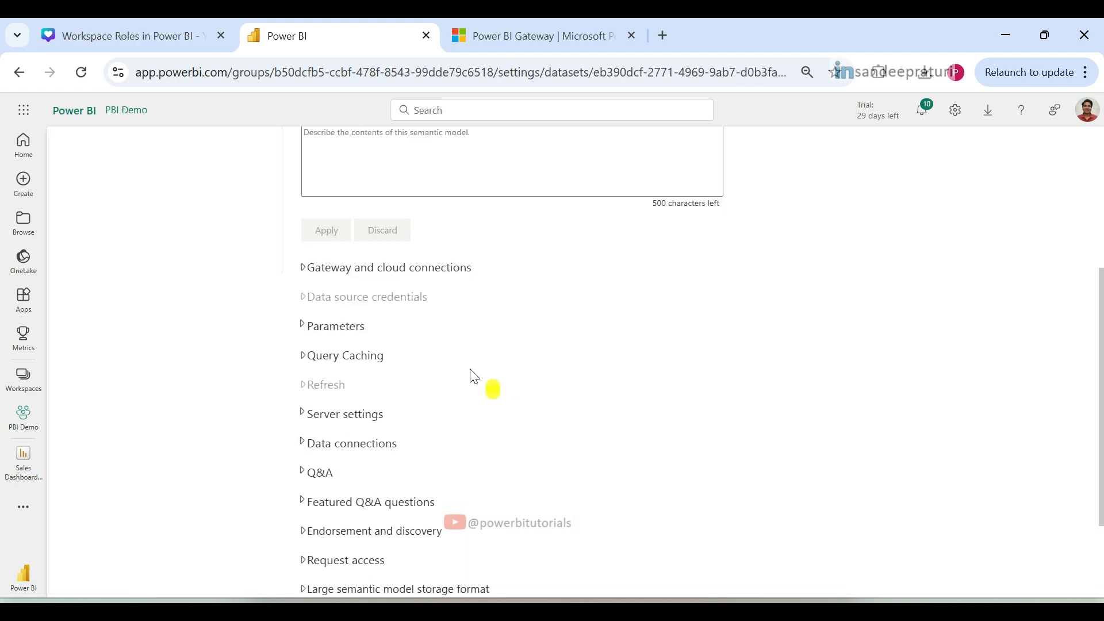
left_click(381, 270)
scroll(599, 399, "down", 3)
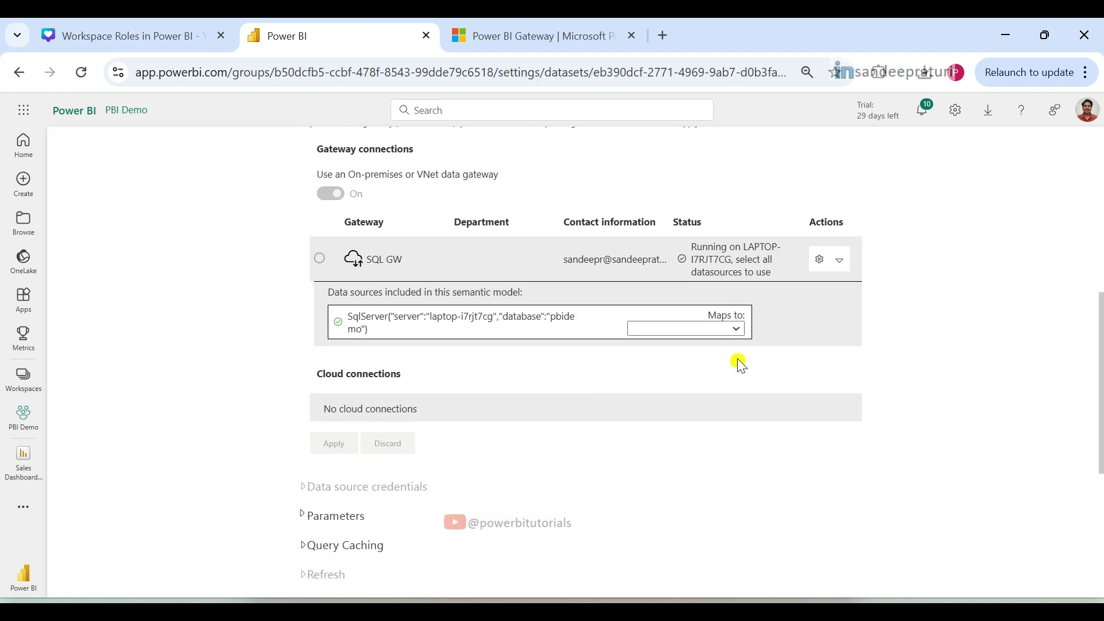
left_click(734, 329)
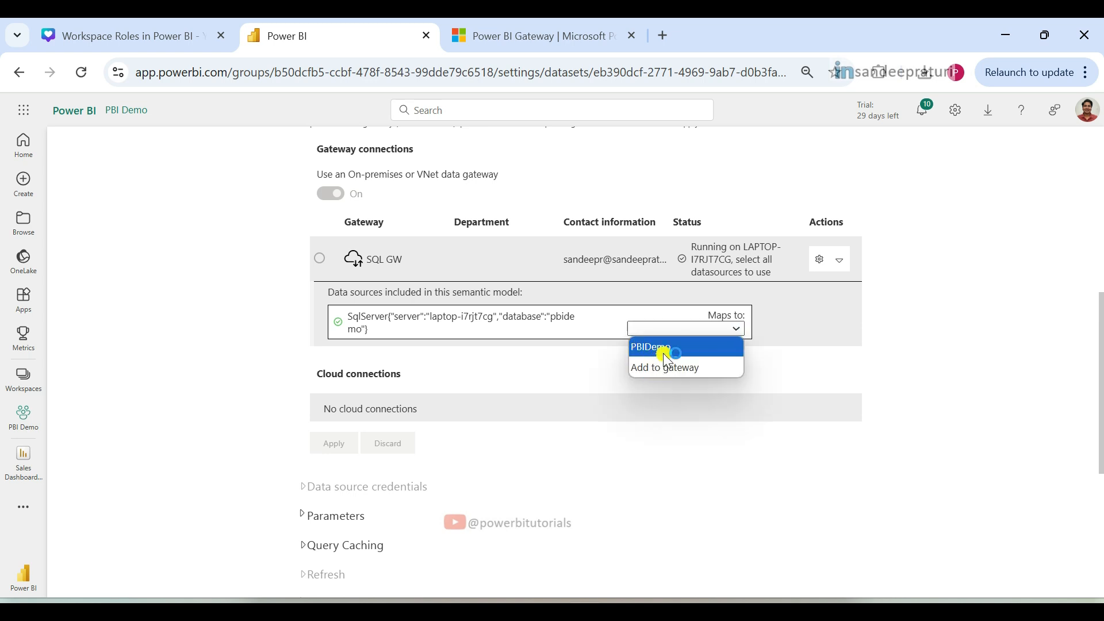
left_click(697, 348)
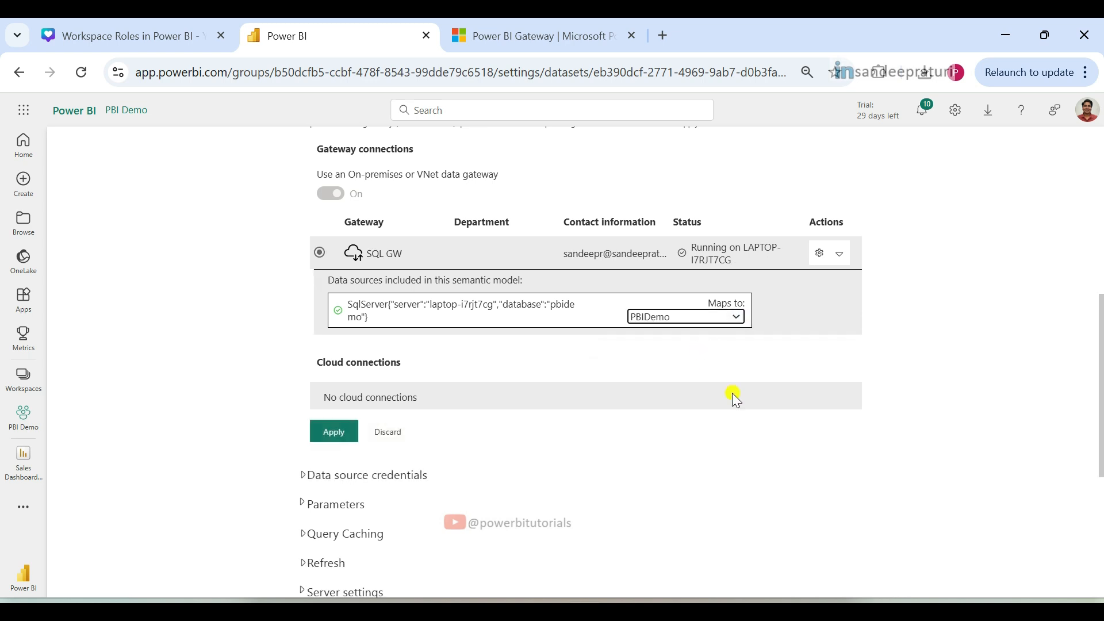
left_click(335, 431)
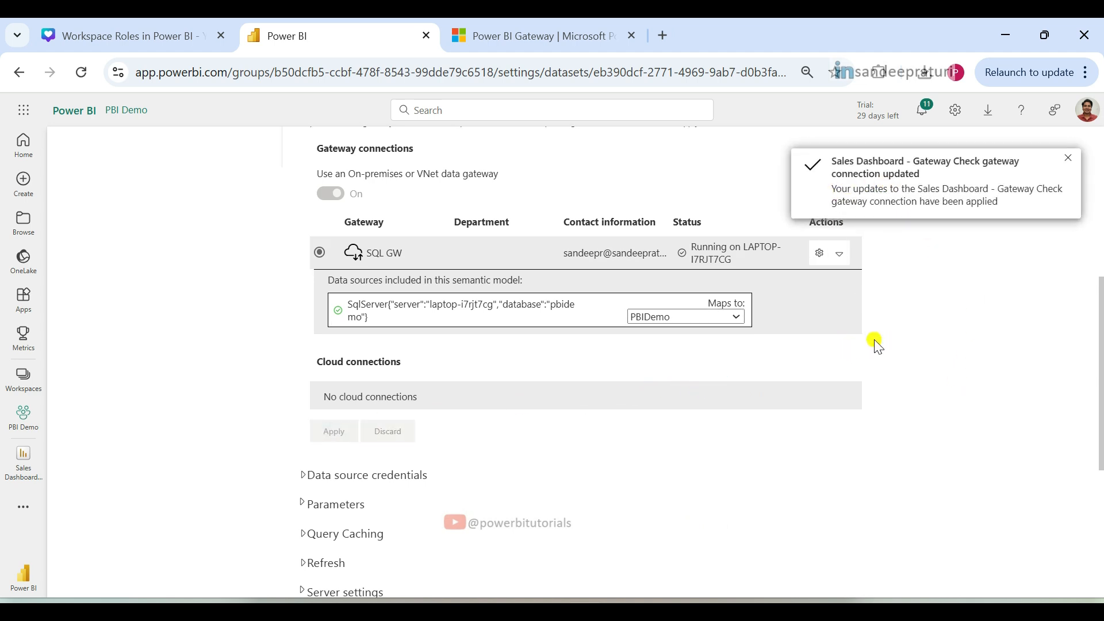
Examine the semantic model's data source credentials
scroll(878, 352, "down", 2)
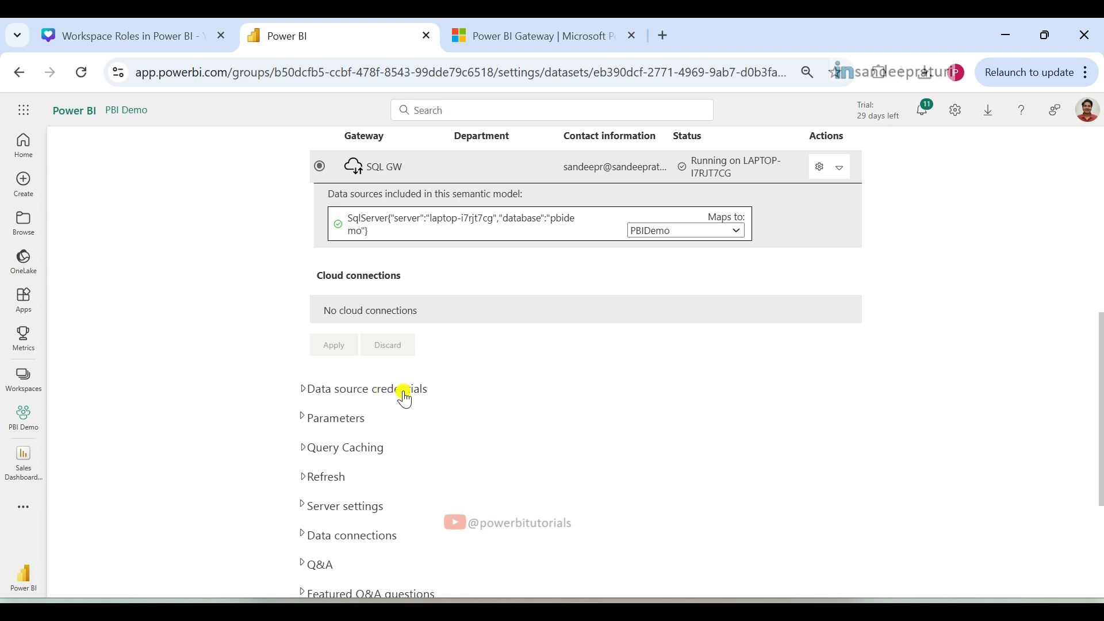
left_click(307, 391)
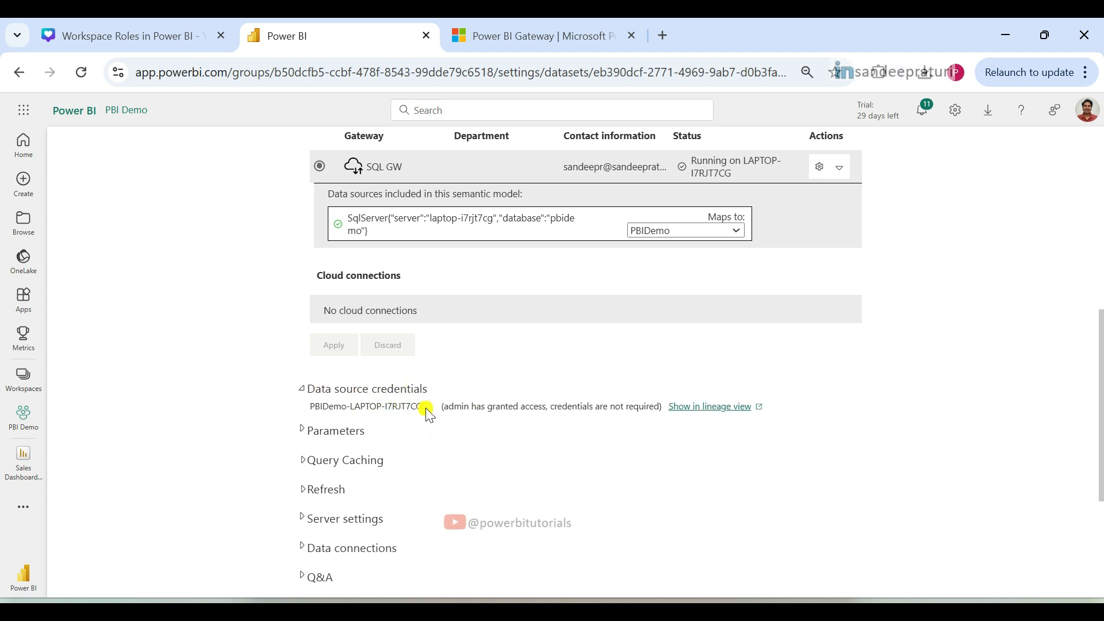
scroll(538, 406, "down", 2)
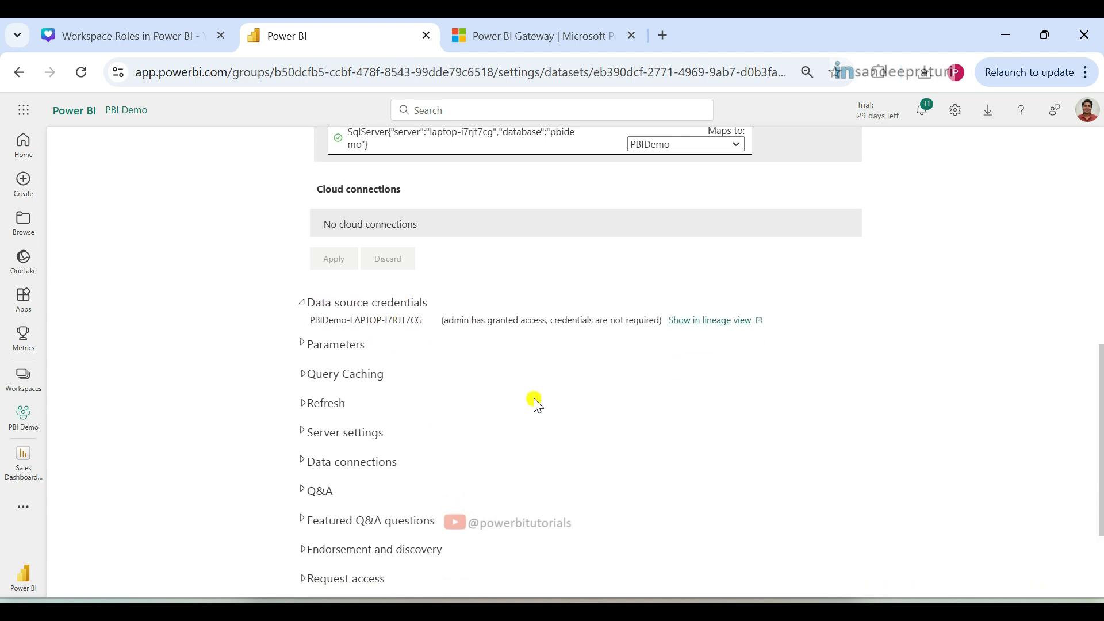
Turn on the semantic model's refresh schedule, keeping the Coordinated Universal Time zone and a Daily frequency
left_click(302, 404)
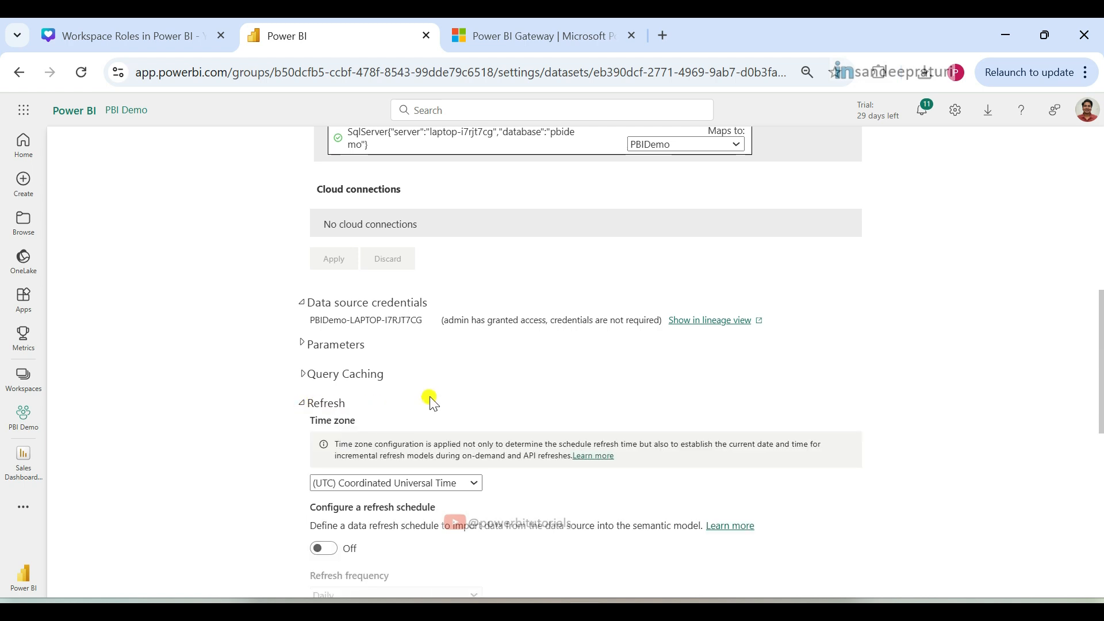
scroll(477, 396, "down", 5)
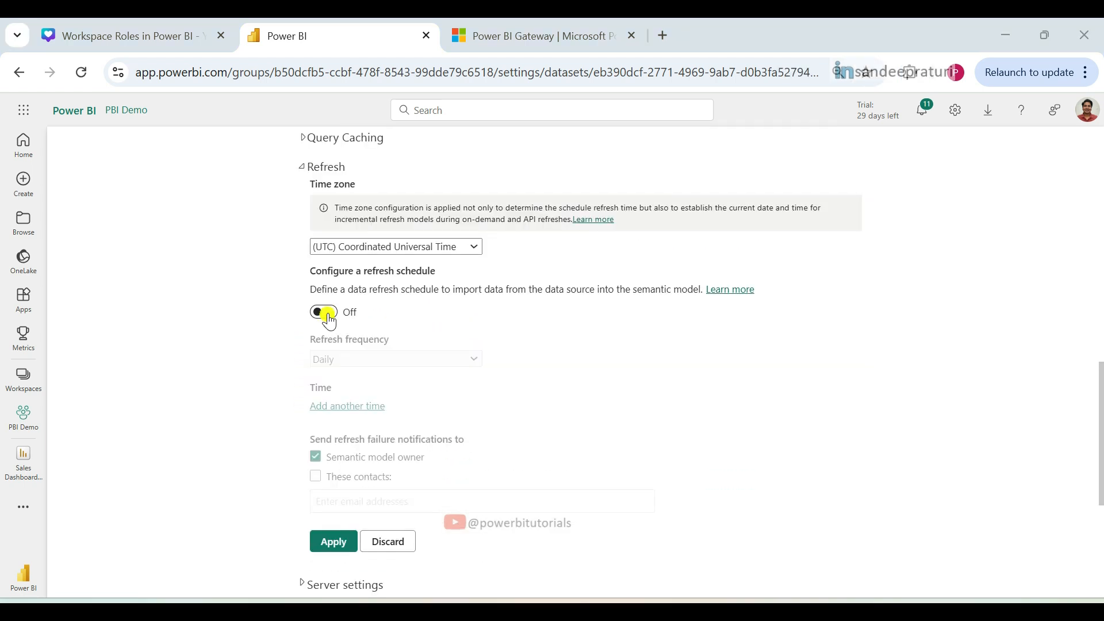
left_click(324, 312)
left_click(398, 248)
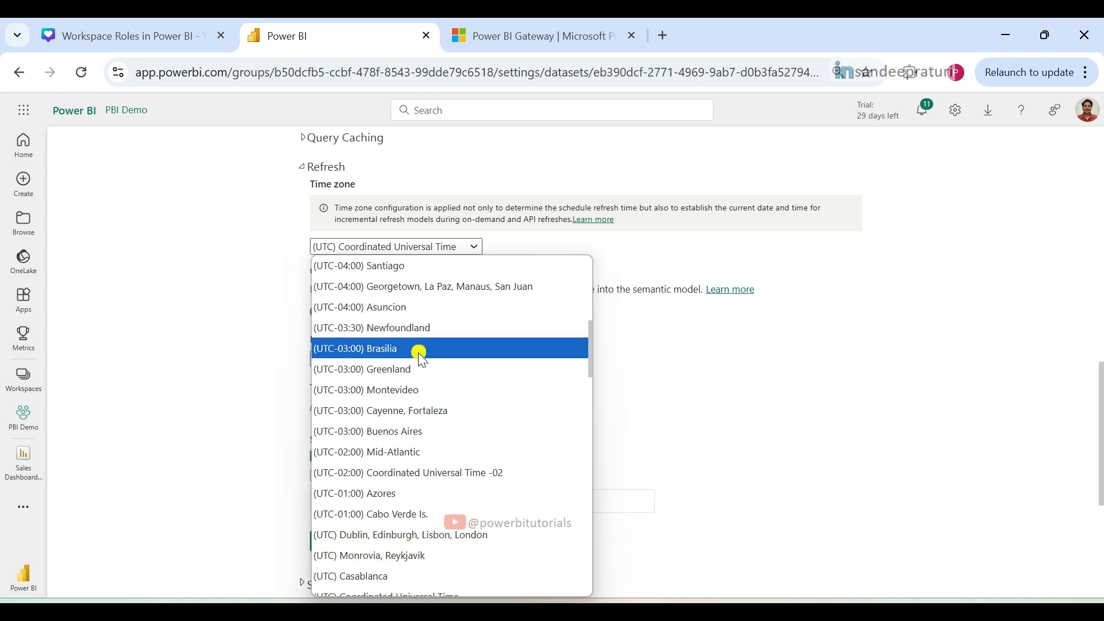
left_click(668, 349)
scroll(668, 350, "down", 1)
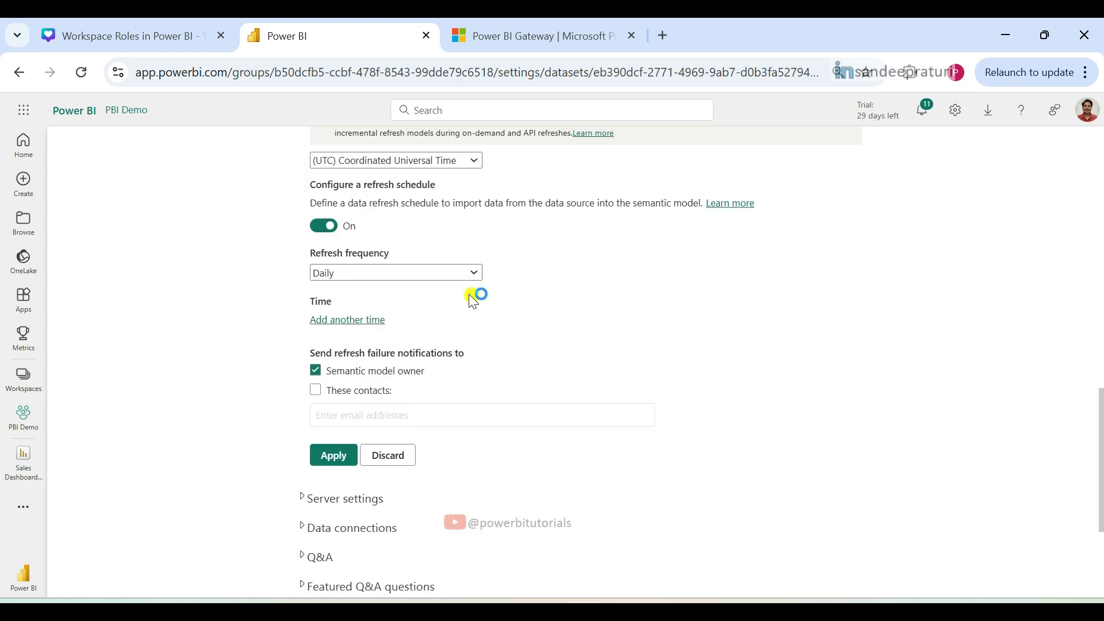
left_click(406, 274)
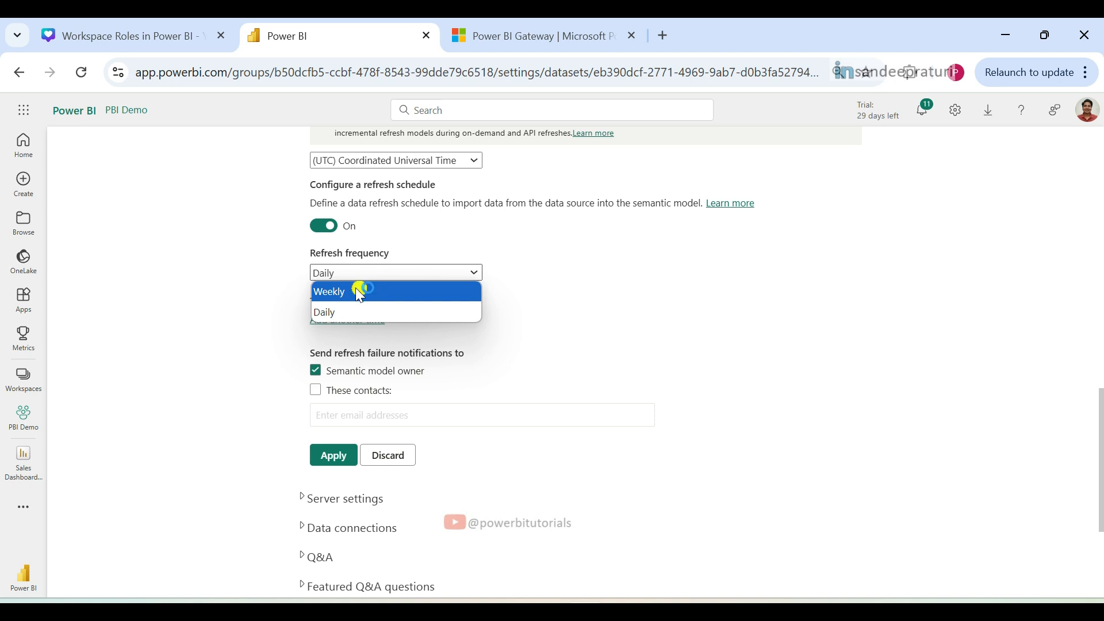
left_click(341, 311)
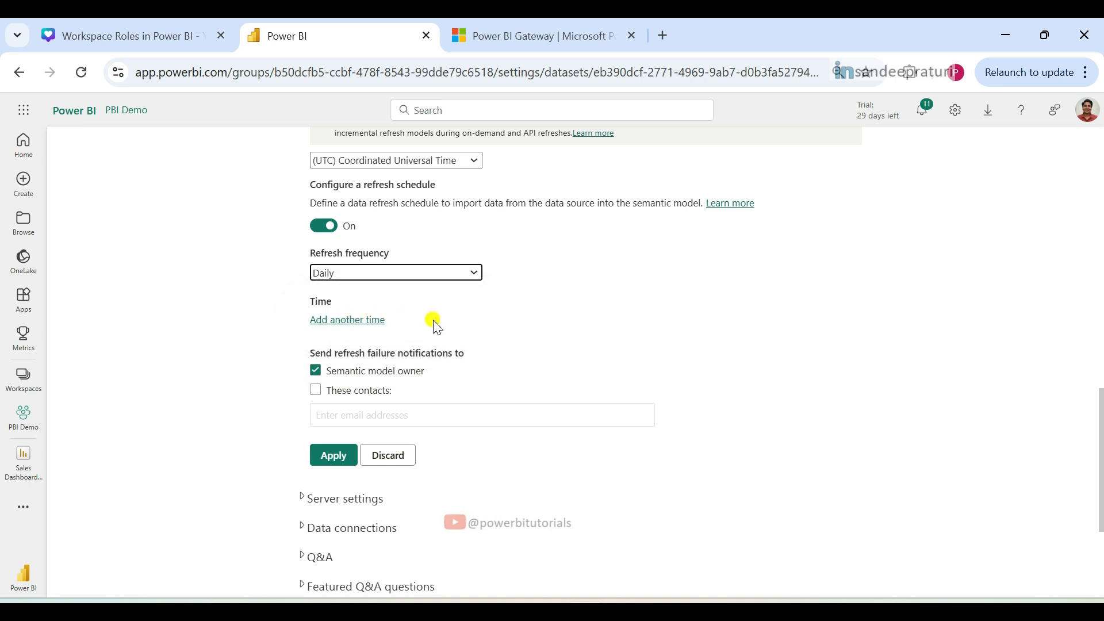
Add a 1:00 AM refresh time, enable failure notifications to specific contacts without entering any, and apply the schedule
scroll(434, 325, "down", 1)
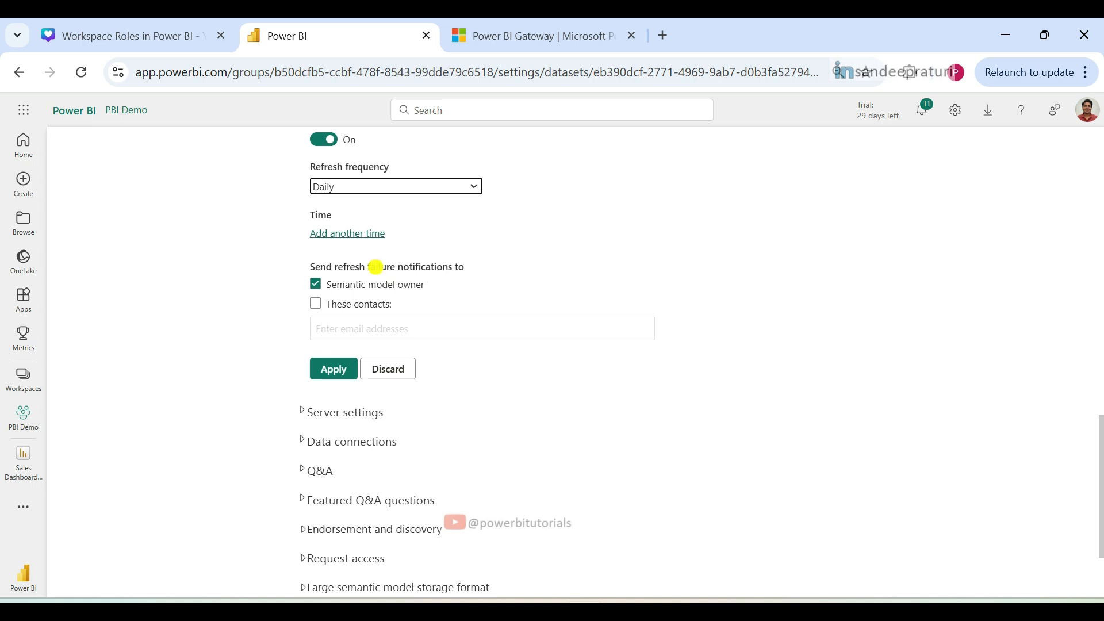
left_click(379, 235)
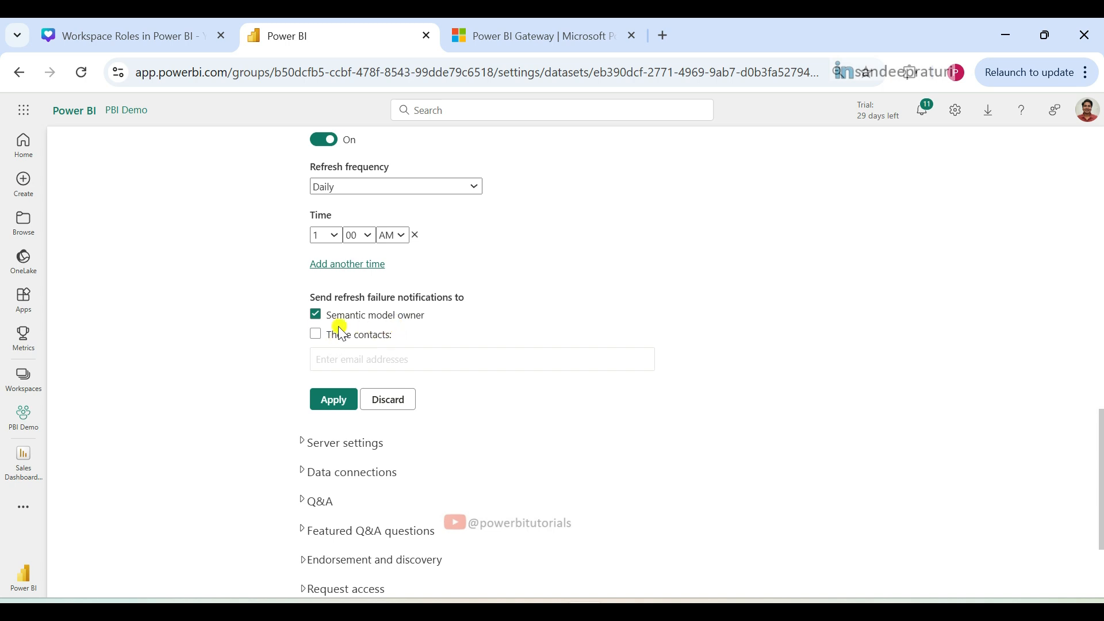
left_click(316, 336)
left_click(341, 362)
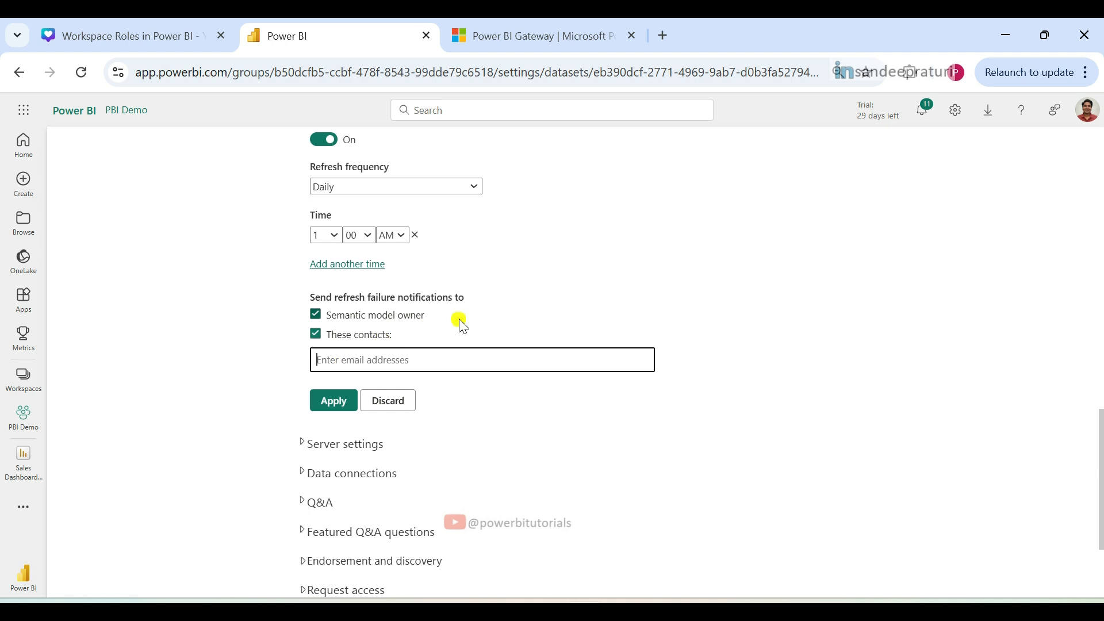
left_click(338, 398)
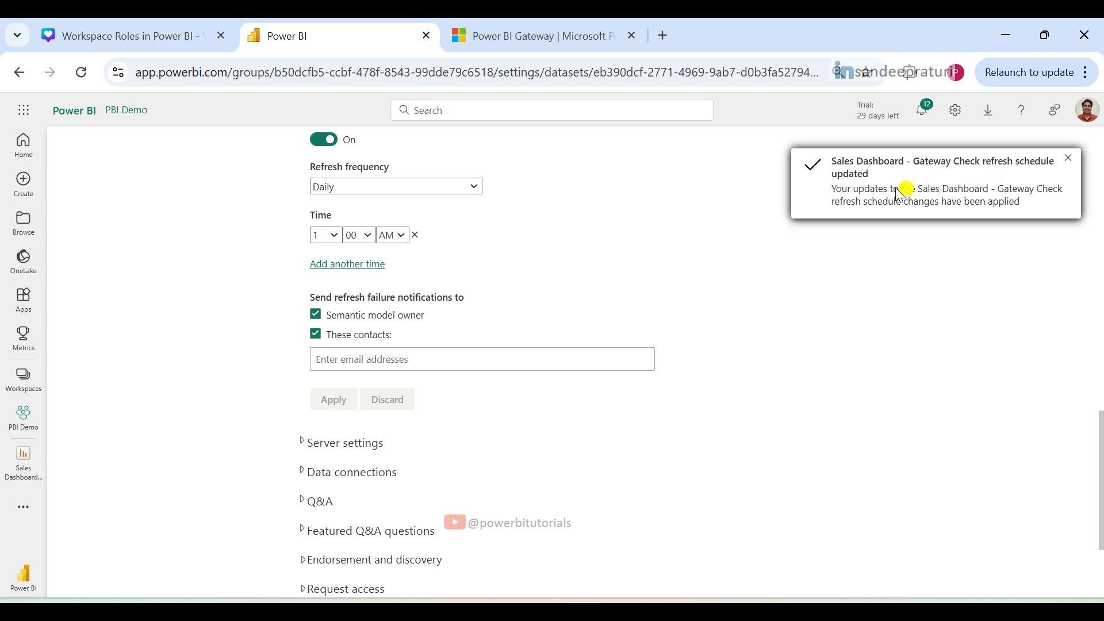
Run an on-demand refresh of the Sales Dashboard - Gateway Check semantic model from the PBI Demo workspace
scroll(689, 251, "up", 15)
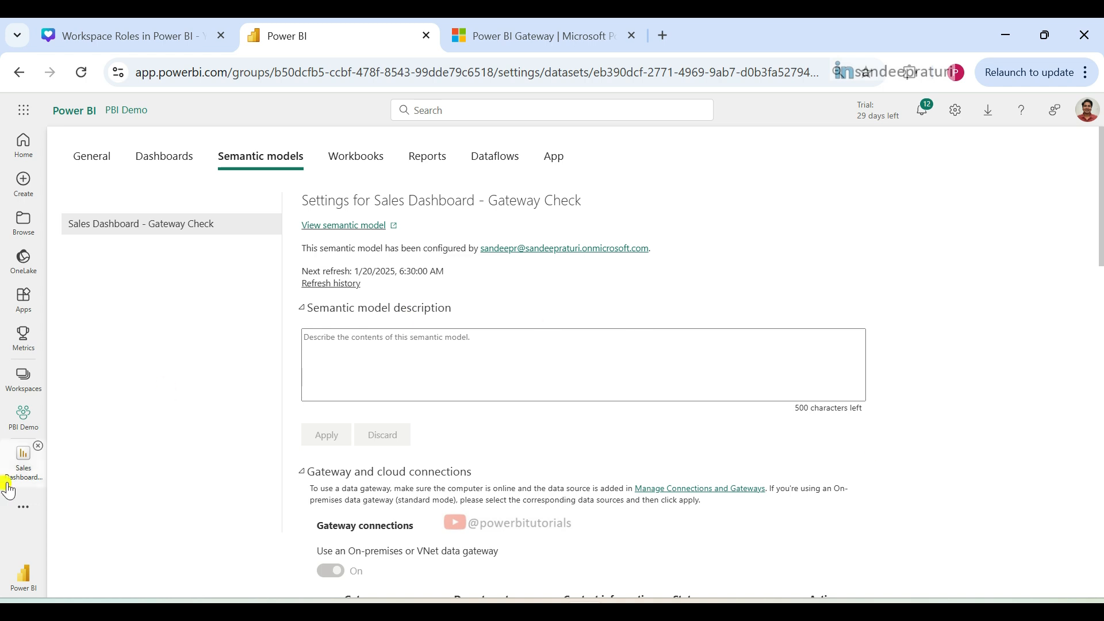
left_click(23, 418)
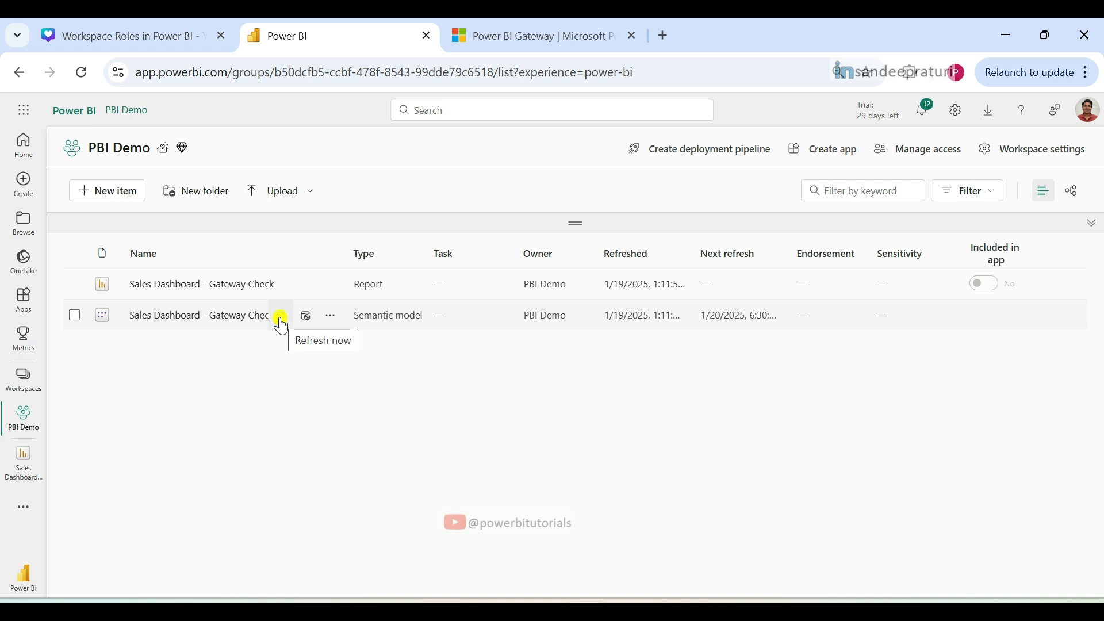
left_click(283, 318)
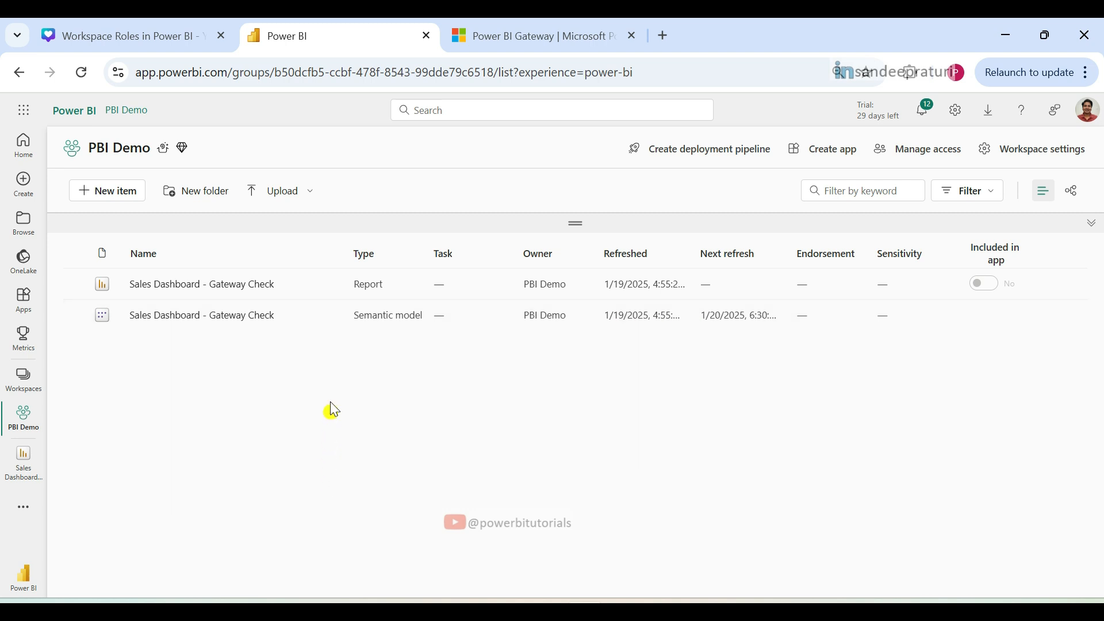
Open the refresh history of the Sales Dashboard - Gateway Check semantic model to check its latest refresh
left_click(329, 316)
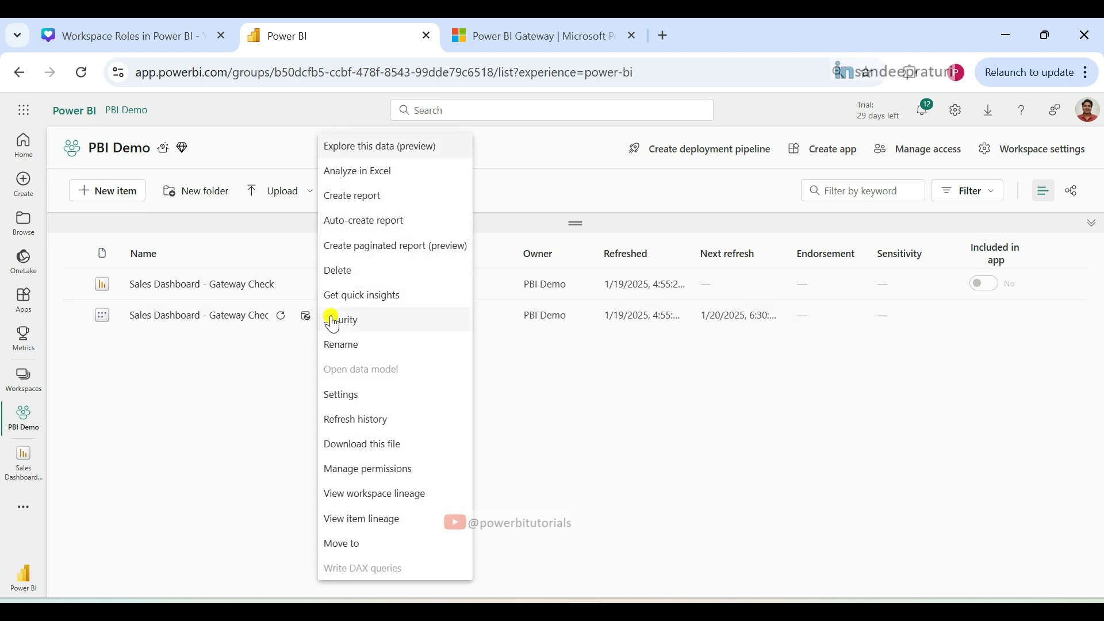
left_click(365, 396)
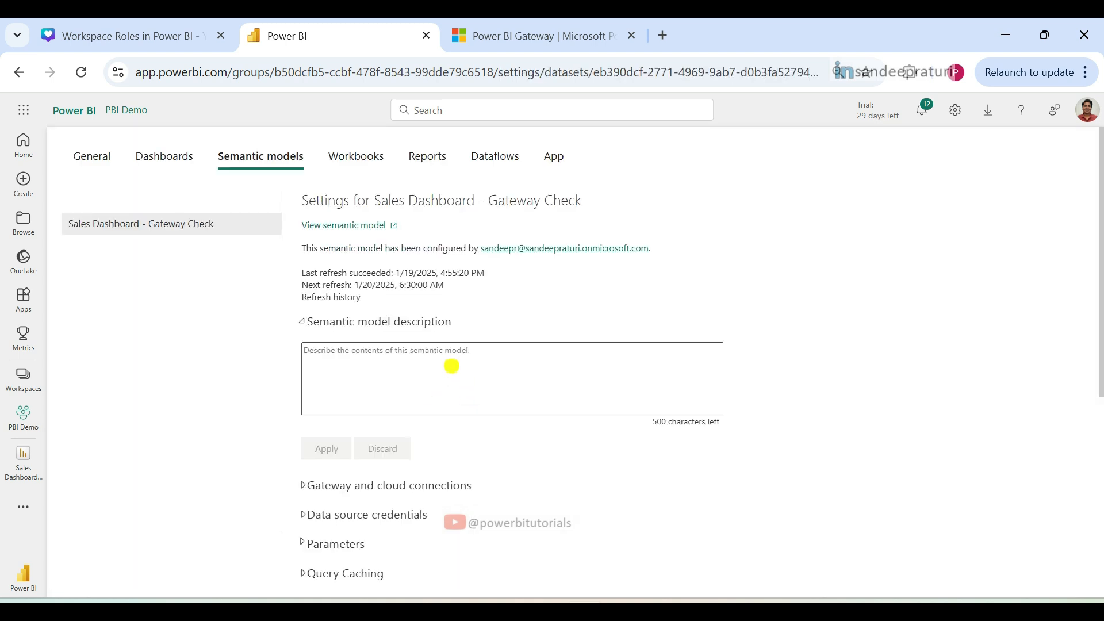
left_click(348, 297)
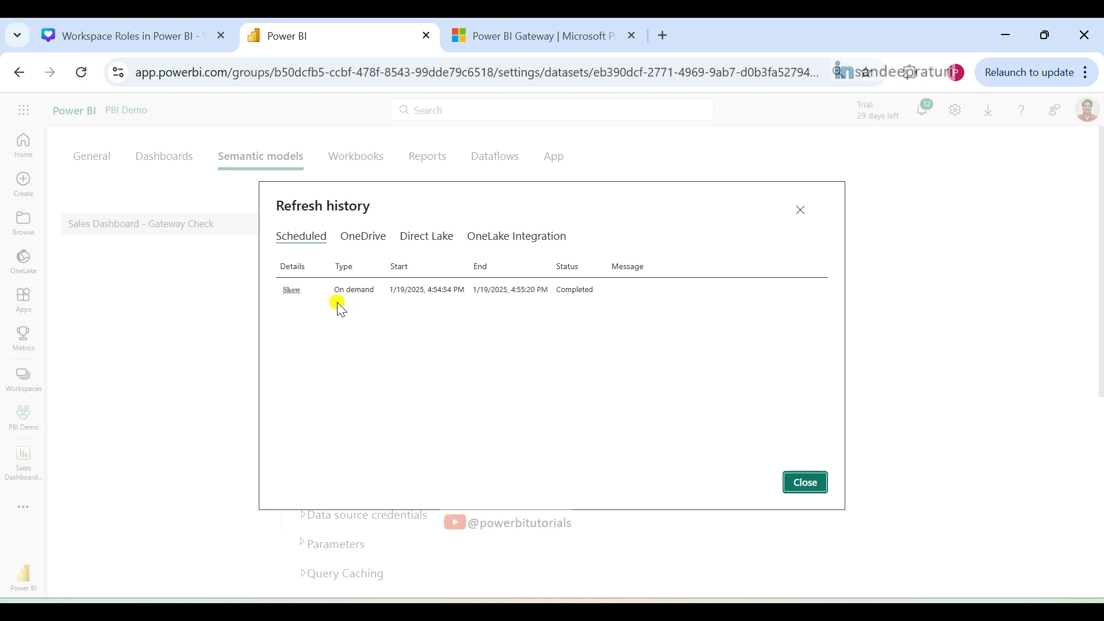